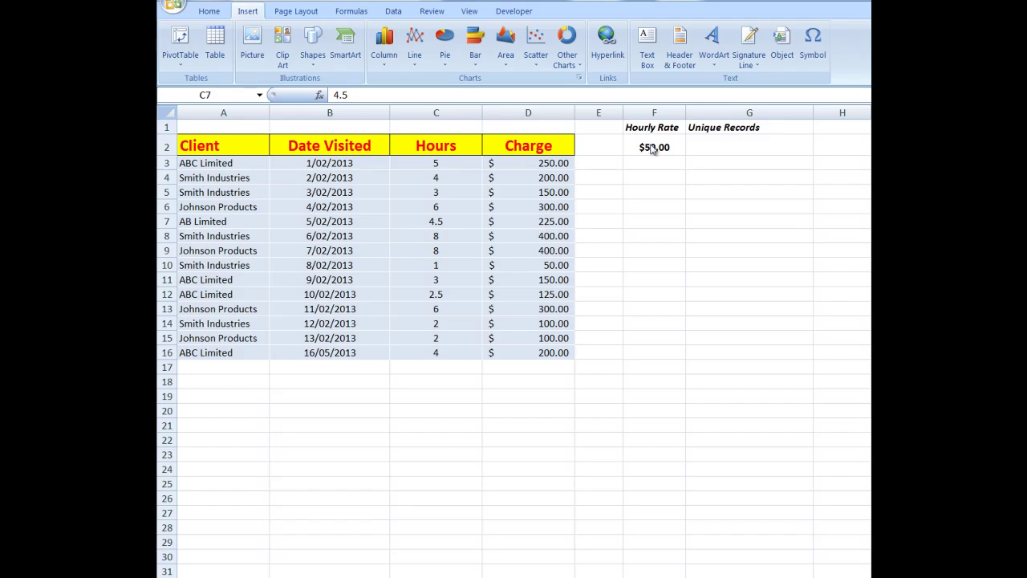
- Check cell C7 and the Charge formulas in D3 through D7
{"action": "key", "text": "F2"}
{"action": "left_click", "coordinate": [544, 162]}
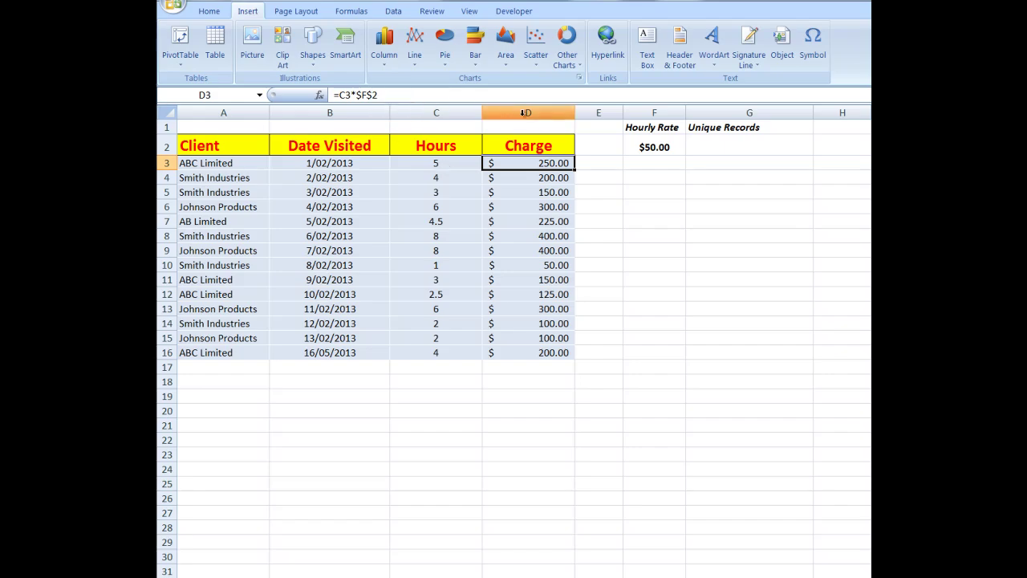
{"action": "left_click", "coordinate": [543, 179]}
{"action": "left_click", "coordinate": [536, 194]}
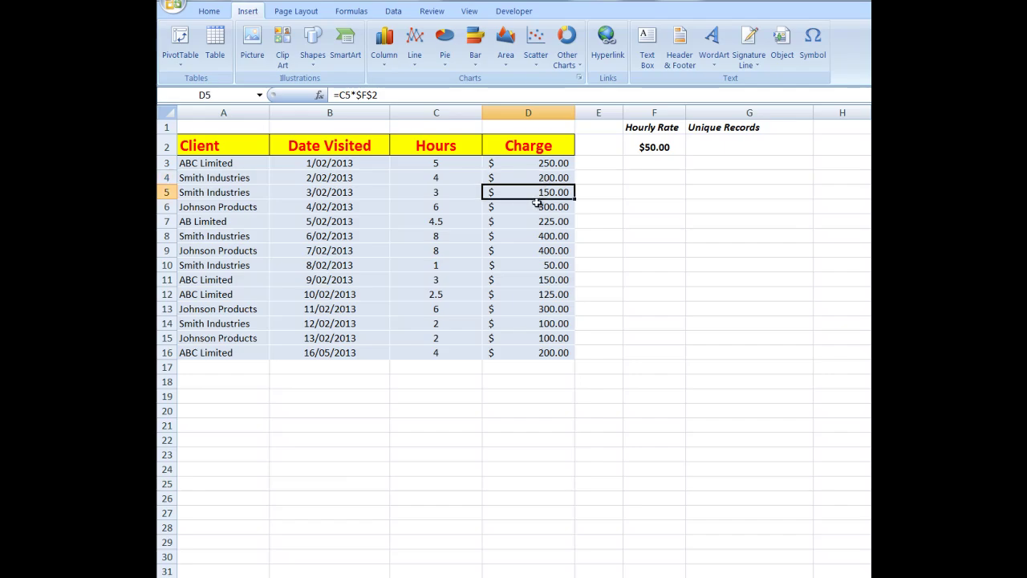
{"action": "left_click", "coordinate": [535, 208]}
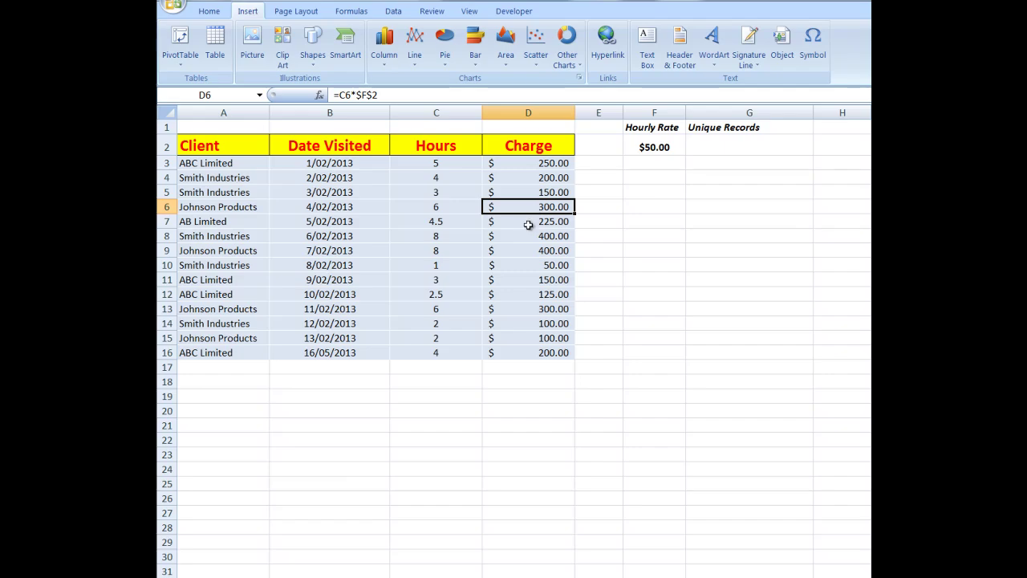
{"action": "left_click", "coordinate": [528, 225]}
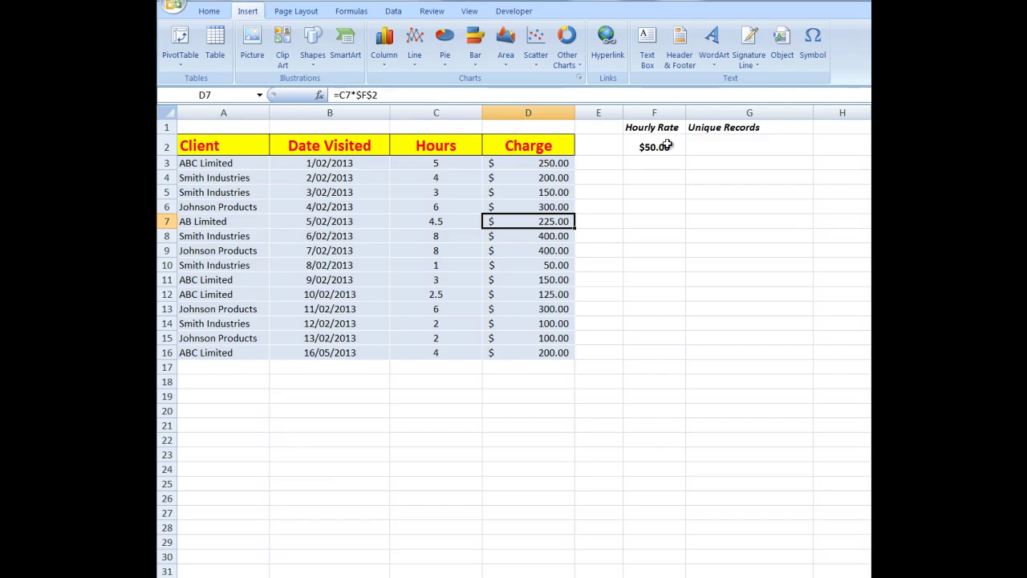
{"action": "left_click", "coordinate": [536, 162]}
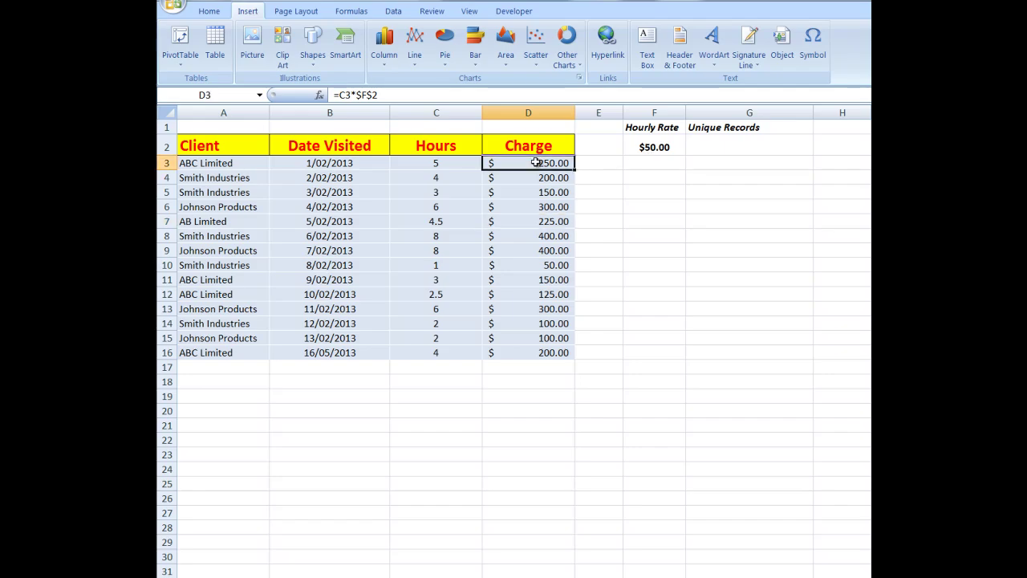
- Convert the client data A2:D16 into a table with headers
{"action": "left_click", "coordinate": [406, 206]}
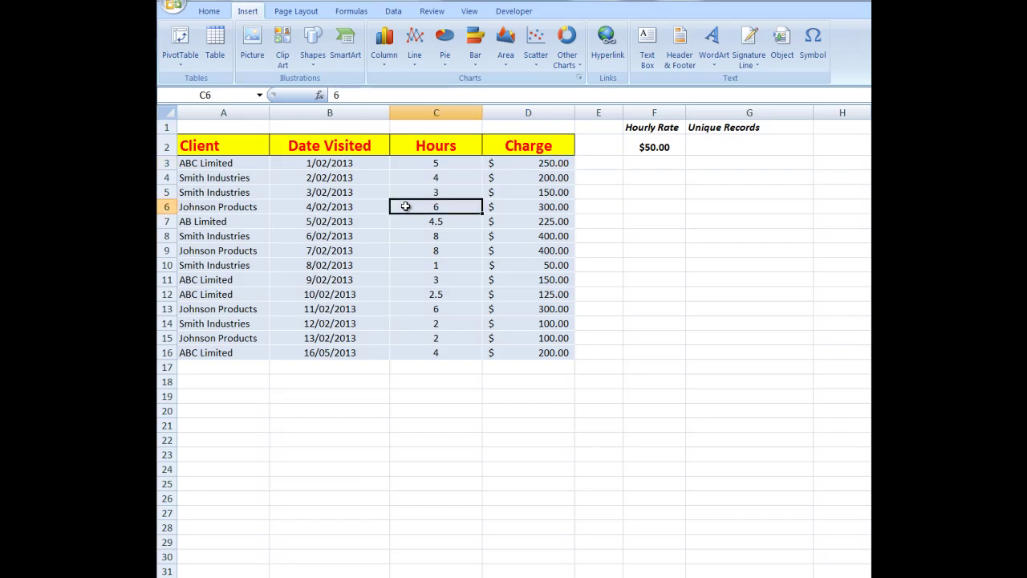
{"action": "left_click", "coordinate": [215, 40]}
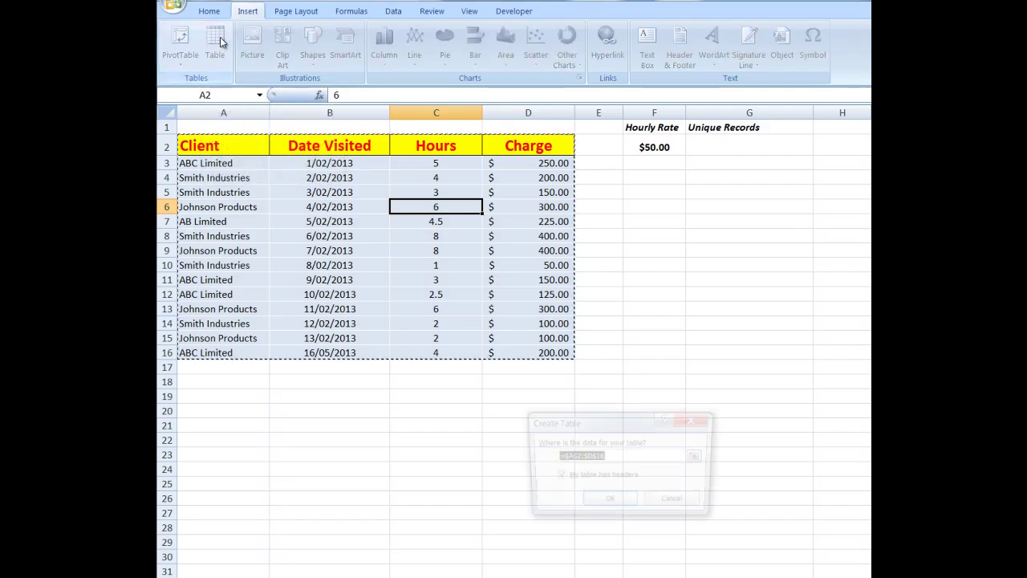
{"action": "left_click", "coordinate": [608, 504]}
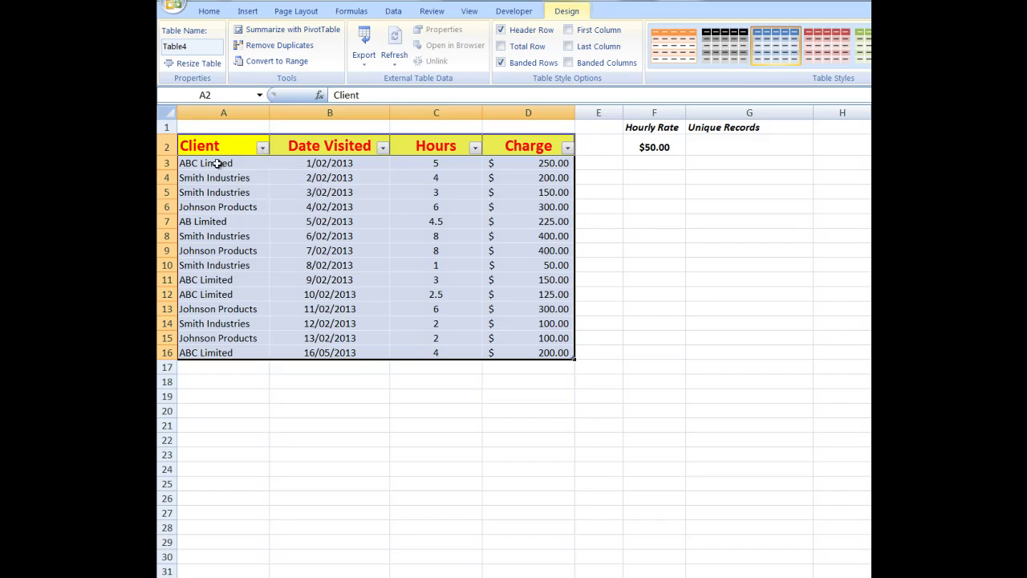
- Advanced-filter A3:A16 to copy unique client names only to $G$2
{"action": "left_click_drag", "start_coordinate": [217, 163], "coordinate": [208, 353]}
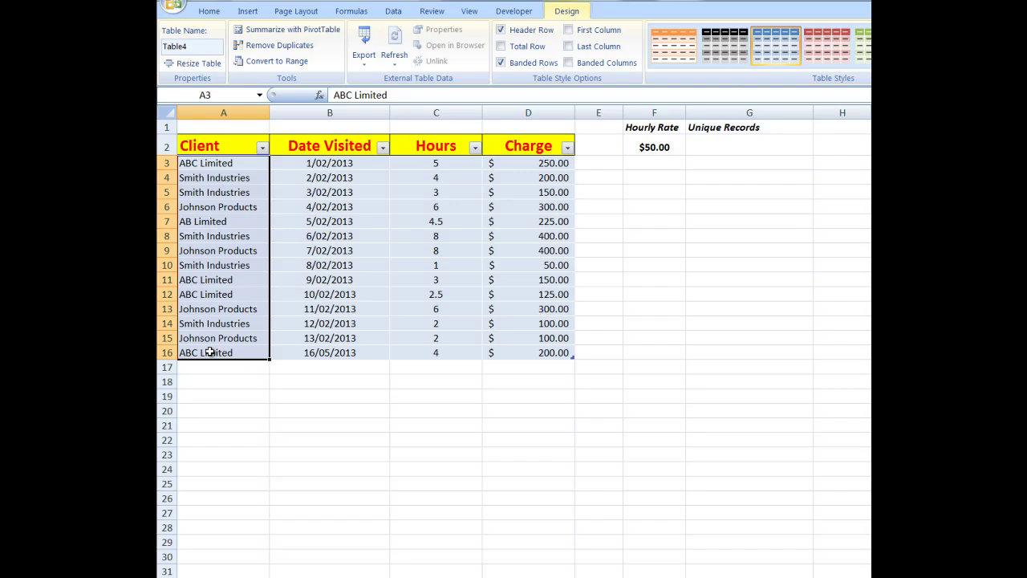
{"action": "left_click", "coordinate": [393, 12]}
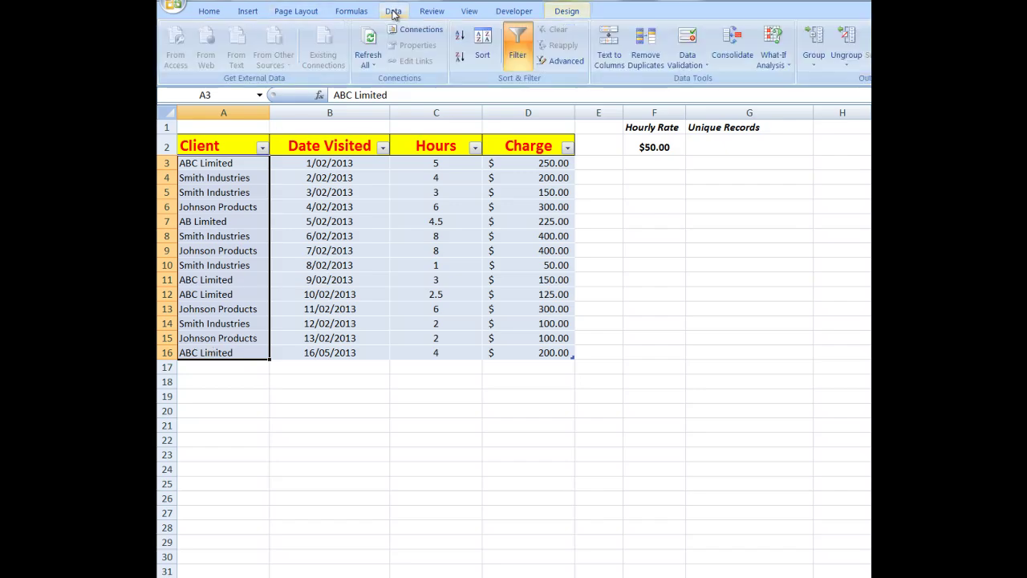
{"action": "left_click", "coordinate": [562, 63]}
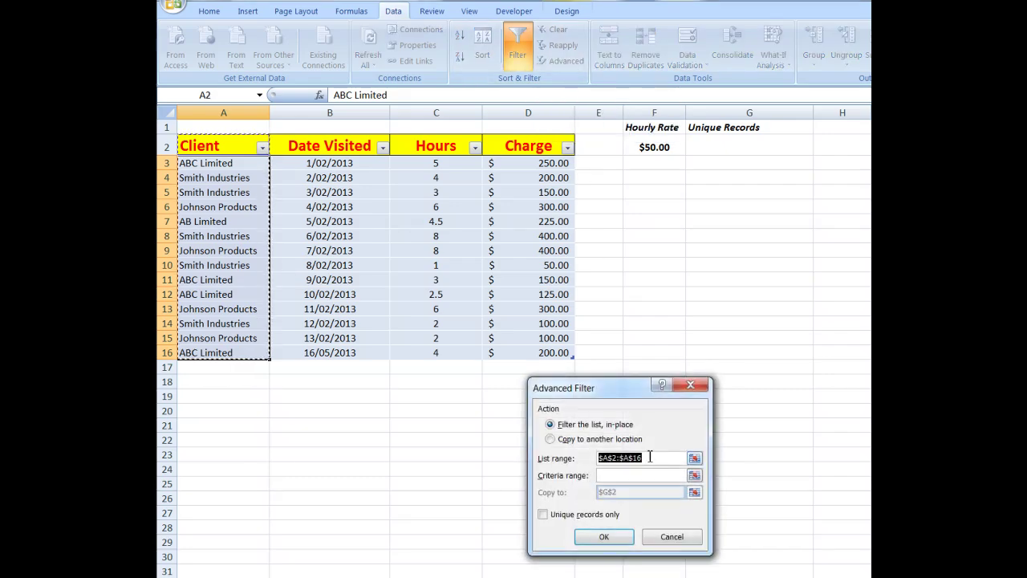
{"action": "left_click", "coordinate": [550, 439]}
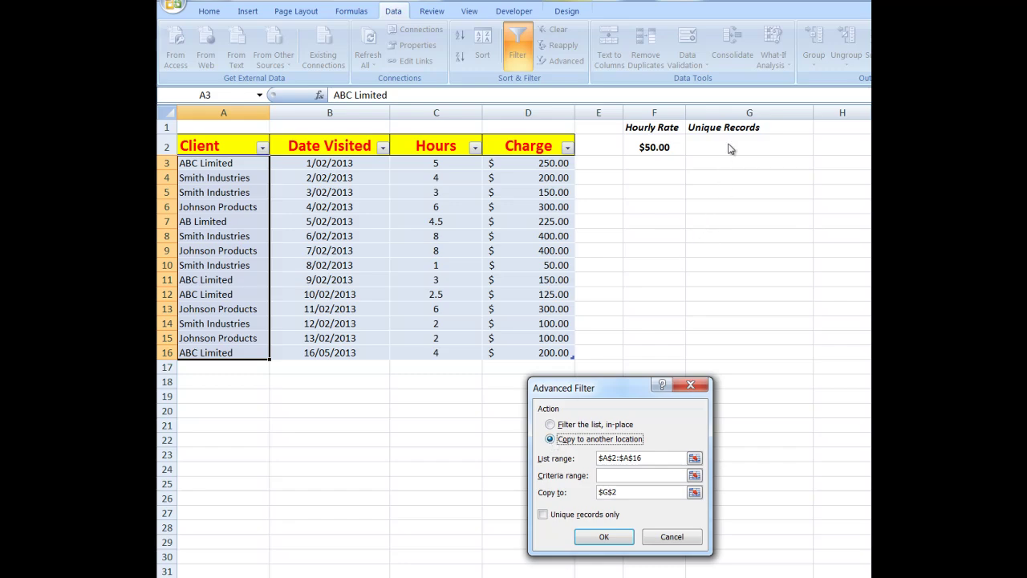
{"action": "left_click", "coordinate": [543, 515]}
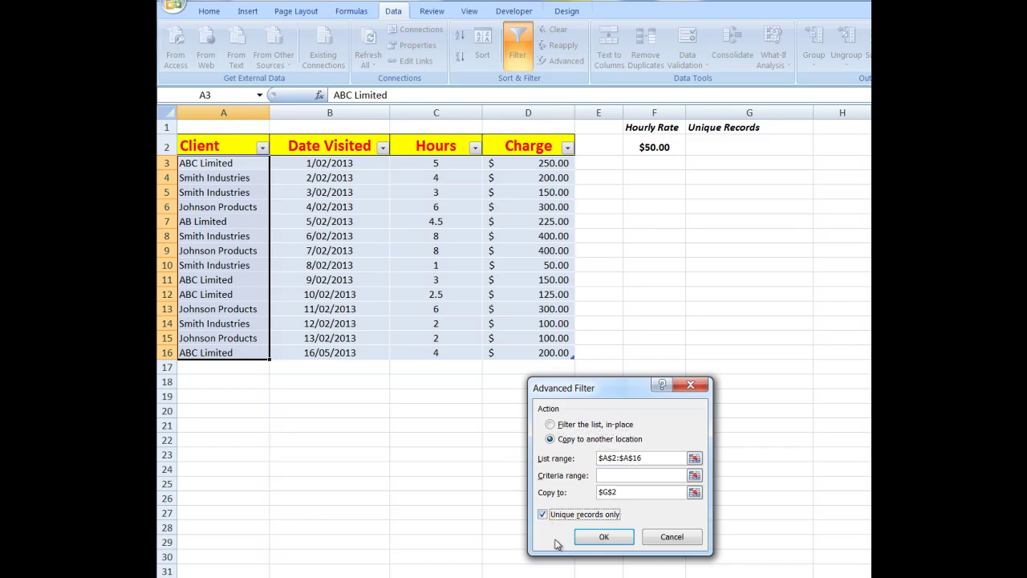
{"action": "left_click", "coordinate": [606, 537]}
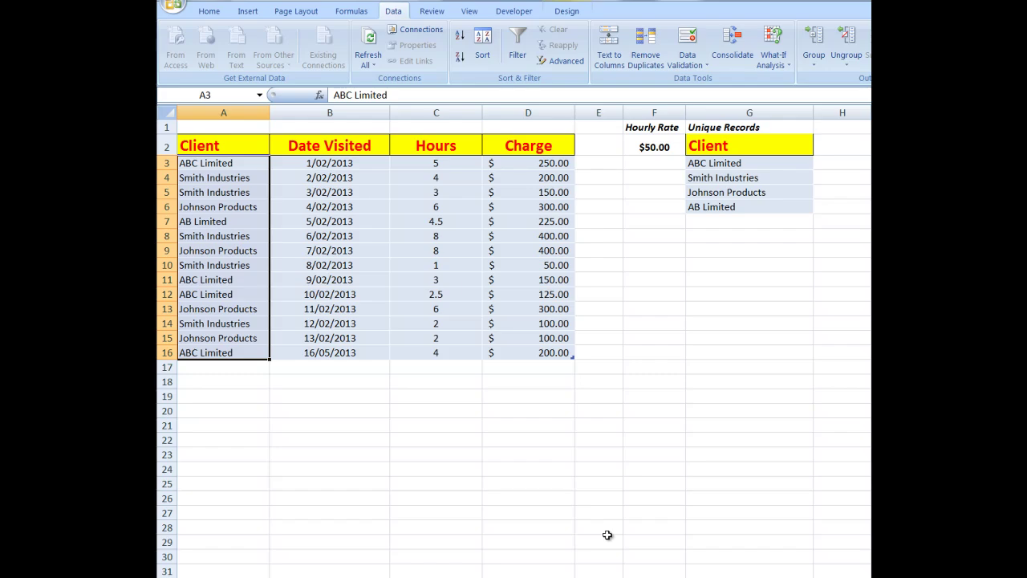
- Sort only G3:G6 A to Z, continuing with the current selection
{"action": "left_click", "coordinate": [699, 165]}
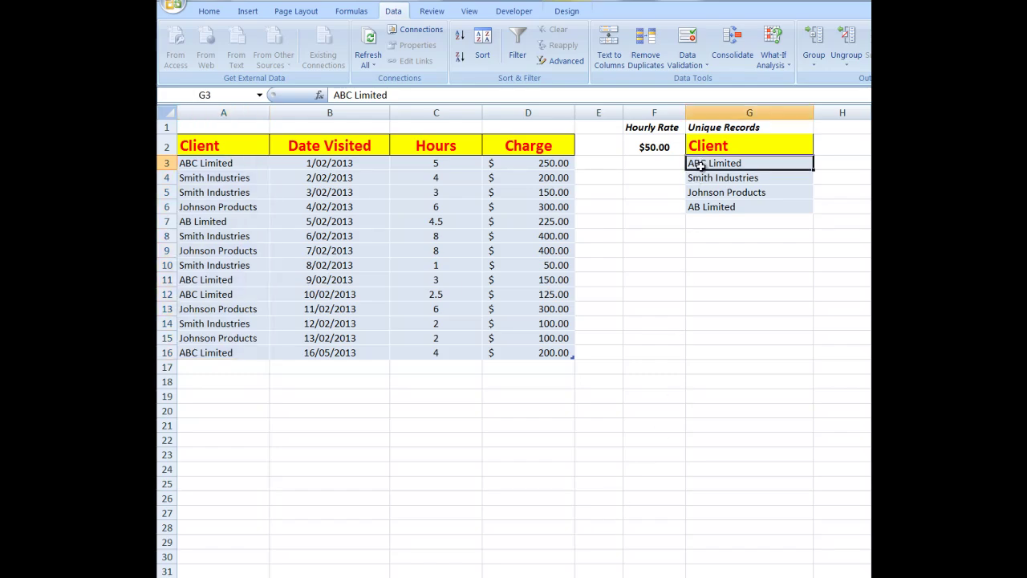
{"action": "left_click_drag", "start_coordinate": [701, 171], "coordinate": [704, 203]}
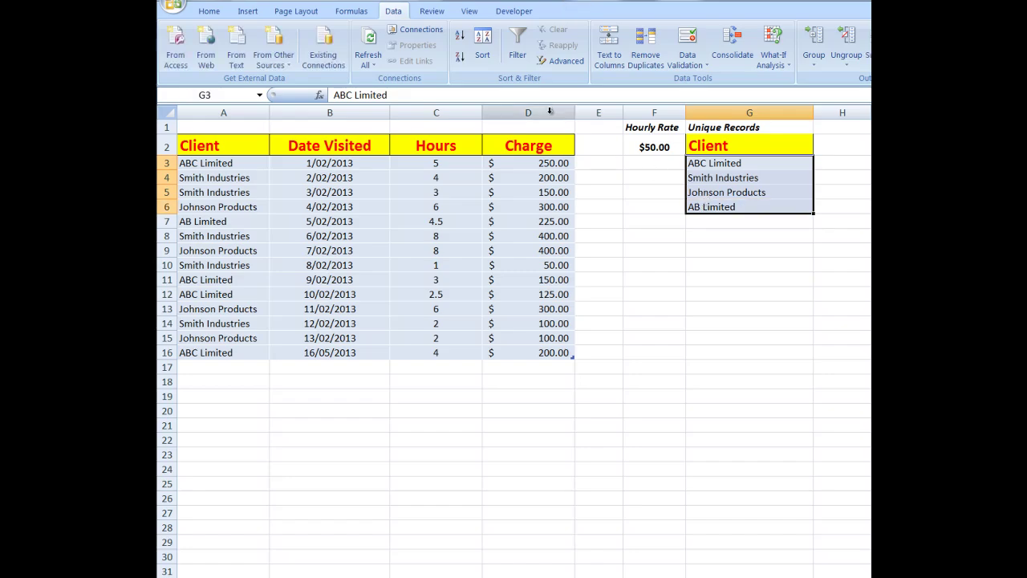
{"action": "left_click", "coordinate": [460, 36]}
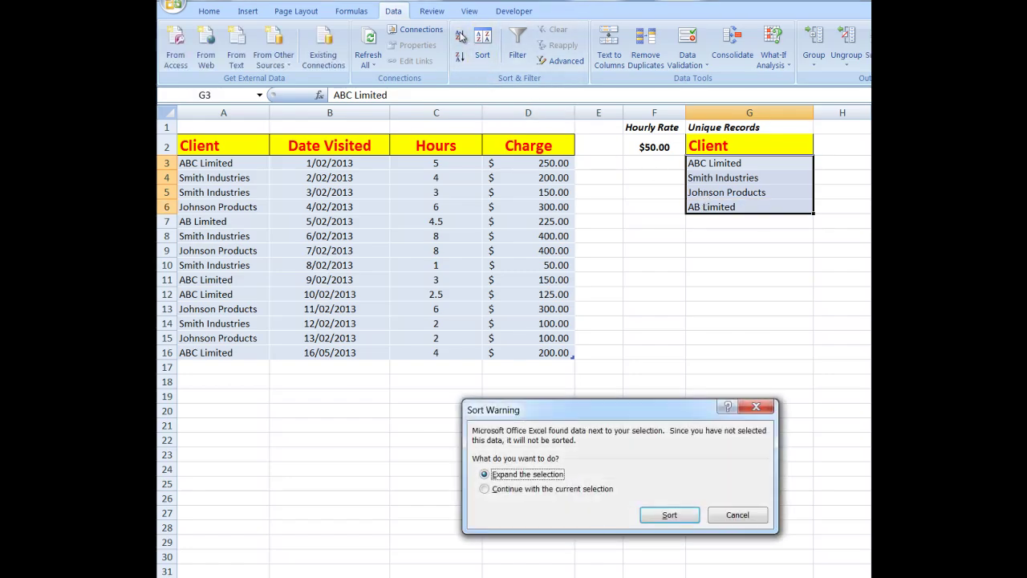
{"action": "left_click", "coordinate": [485, 489]}
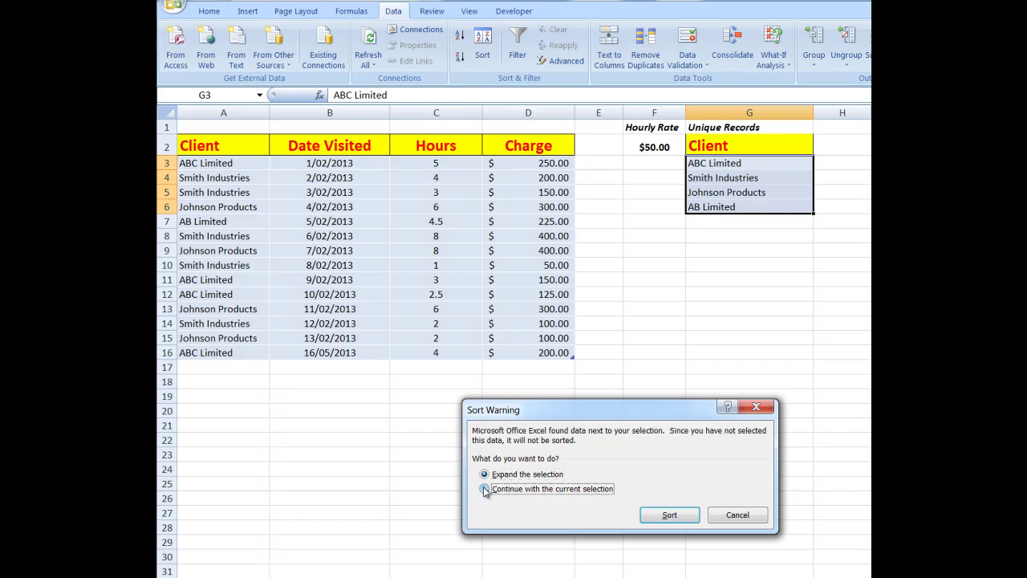
{"action": "left_click", "coordinate": [678, 520]}
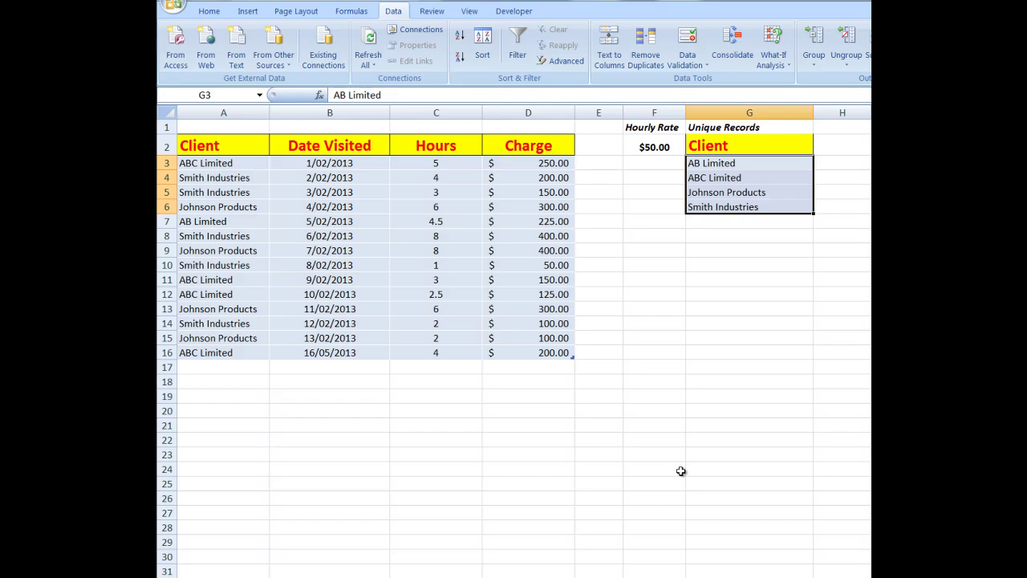
- From the Client header, turn the table's Header Row off and back on in Design
{"action": "left_click", "coordinate": [238, 147]}
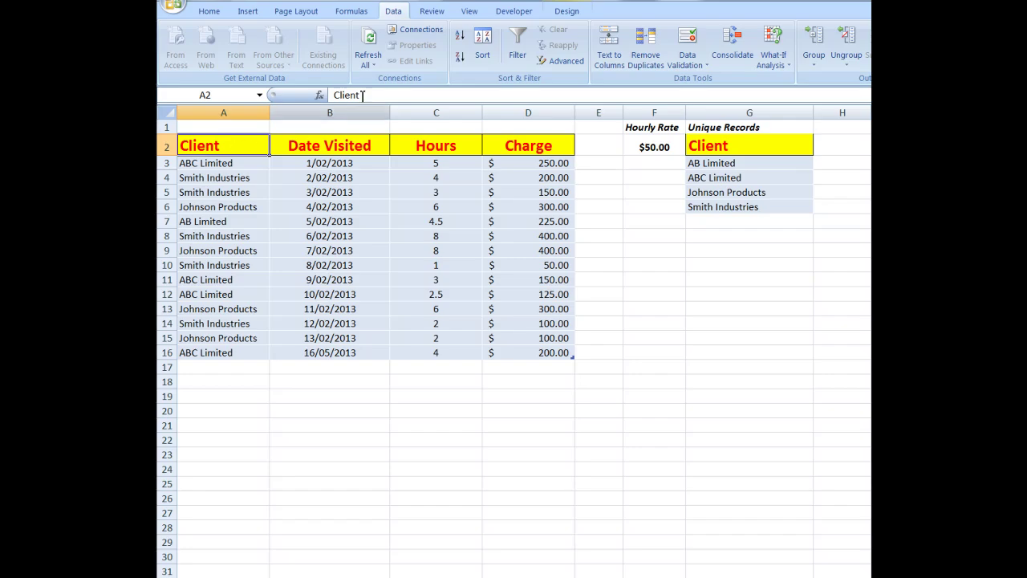
{"action": "left_click", "coordinate": [567, 14]}
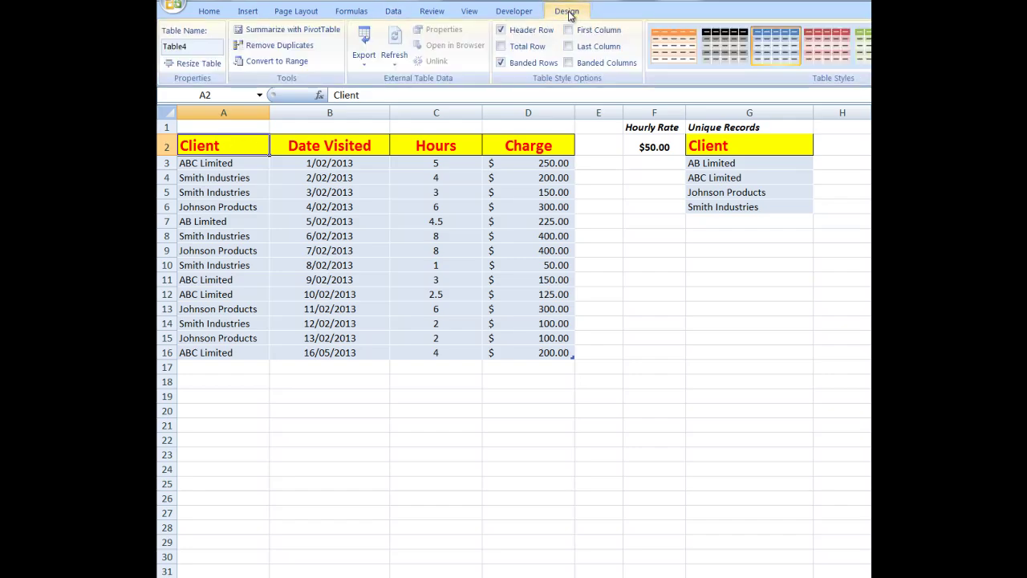
{"action": "left_click", "coordinate": [502, 30]}
{"action": "left_click", "coordinate": [501, 30]}
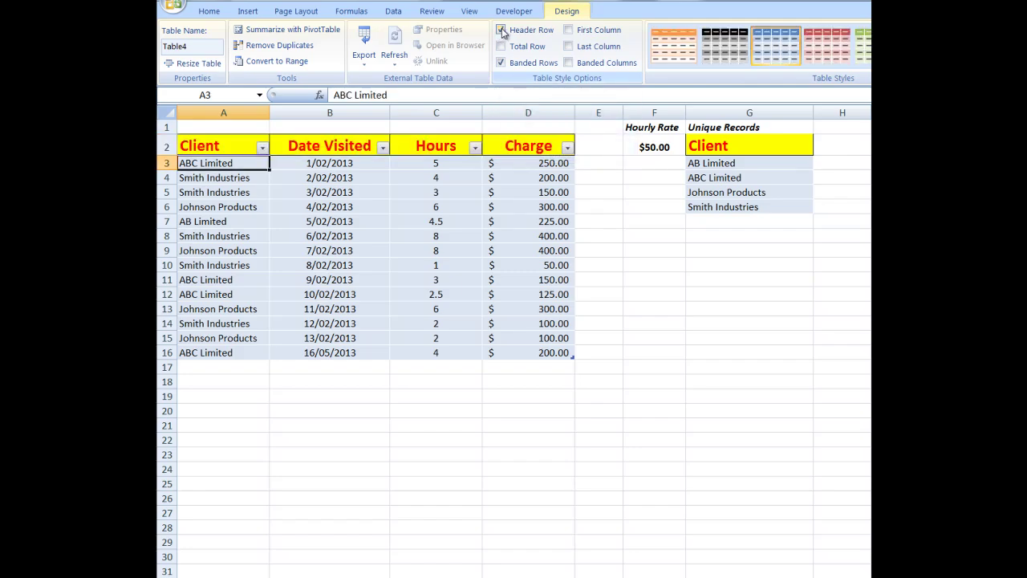
- Filter the Client column to show only AB Limited
{"action": "left_click", "coordinate": [262, 148]}
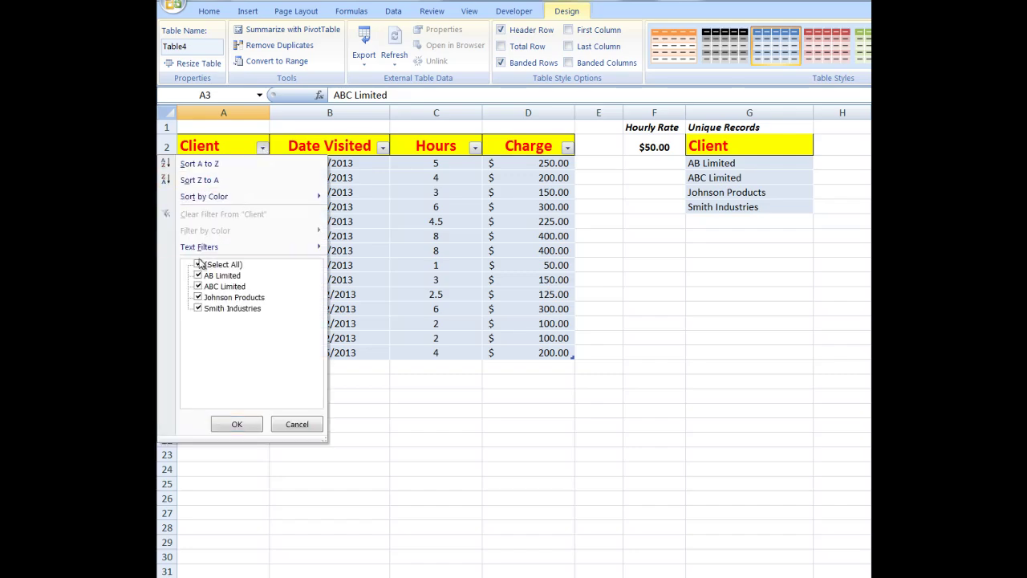
{"action": "left_click", "coordinate": [198, 265]}
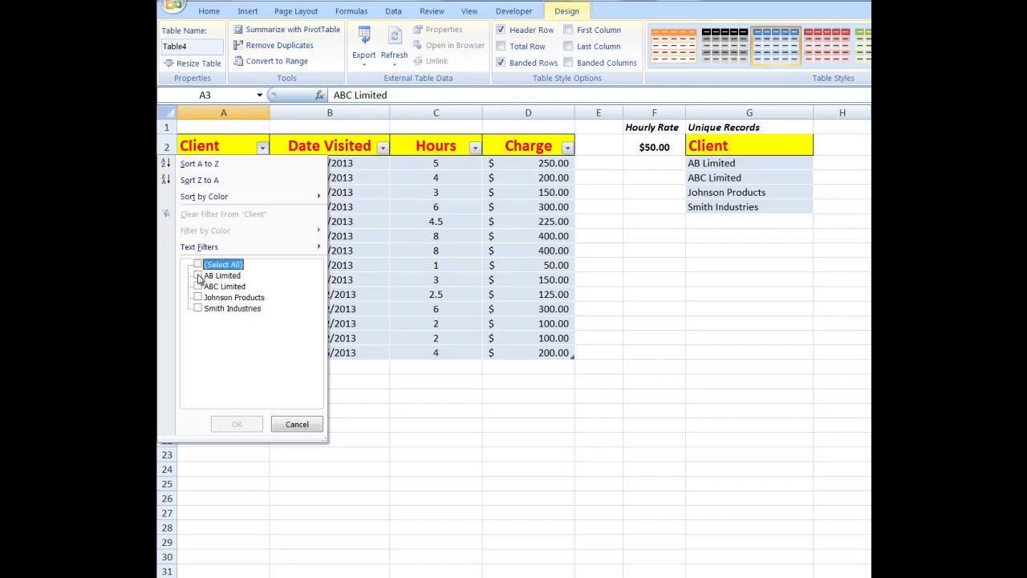
{"action": "left_click", "coordinate": [198, 276]}
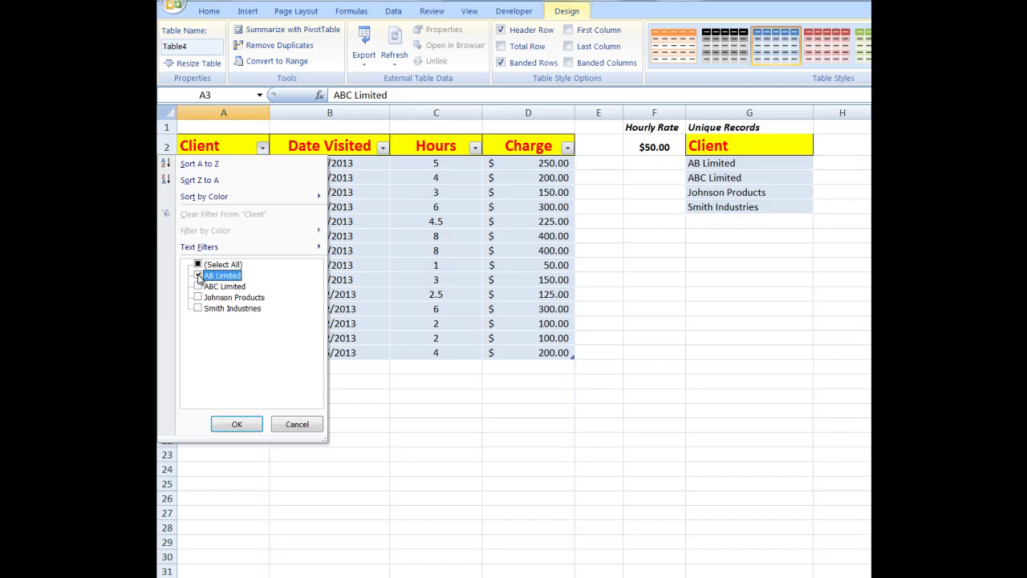
{"action": "left_click", "coordinate": [226, 424]}
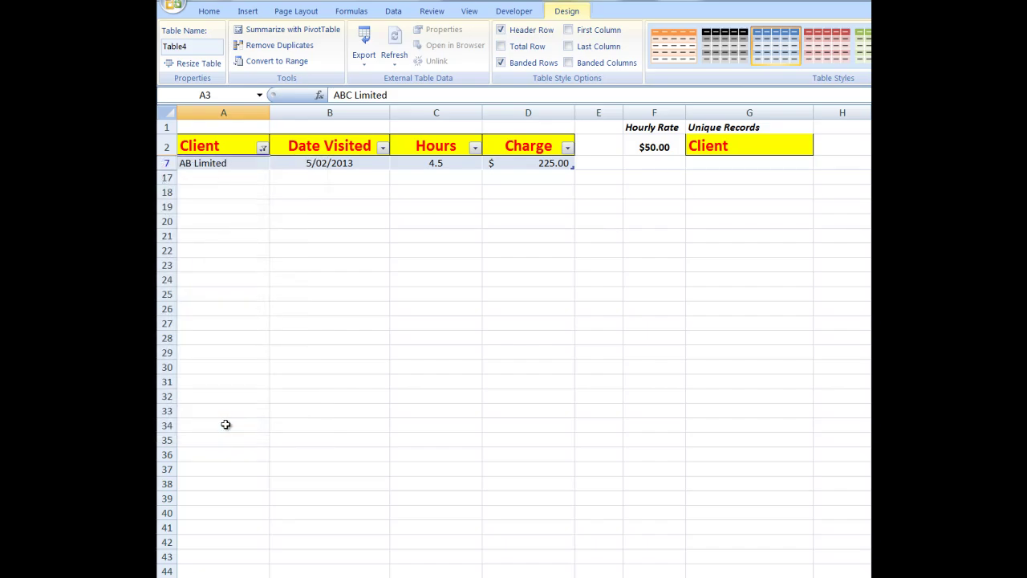
- Change A7 to ABC Limited, then restore all clients with (Select All)
{"action": "left_click", "coordinate": [223, 163]}
{"action": "left_click", "coordinate": [346, 95]}
{"action": "type", "text": "C"}
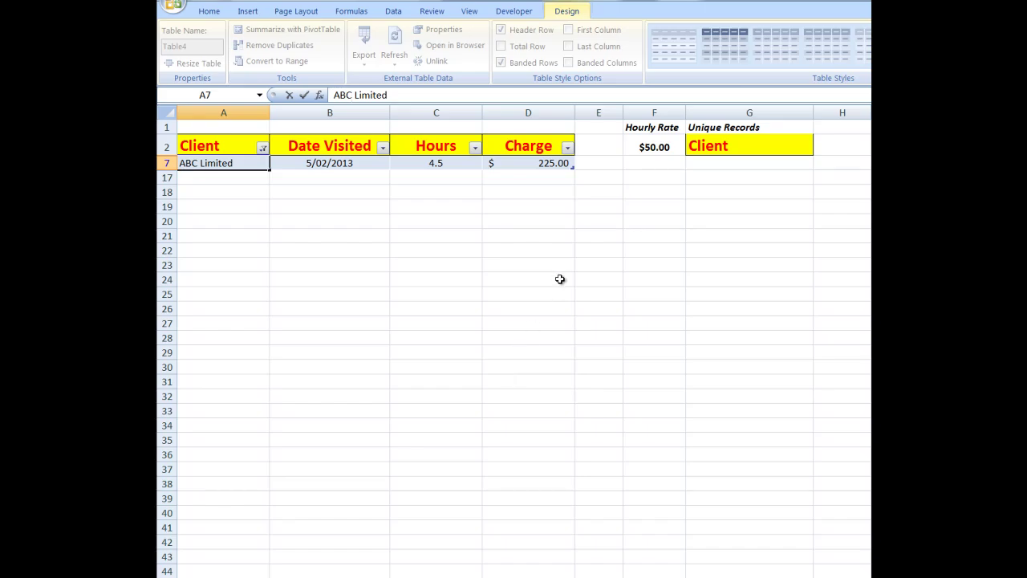
{"action": "left_click", "coordinate": [263, 149]}
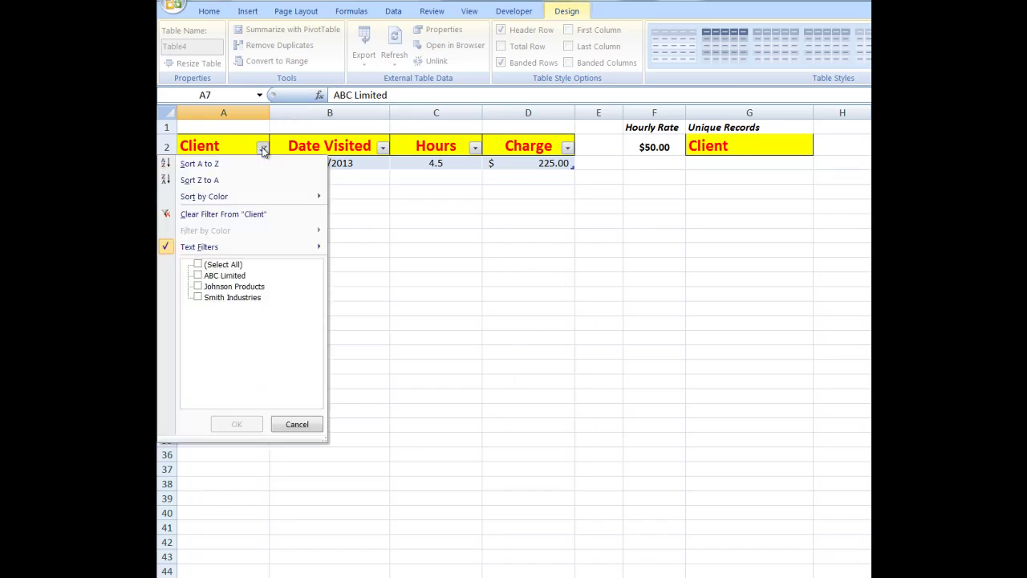
{"action": "left_click", "coordinate": [198, 265]}
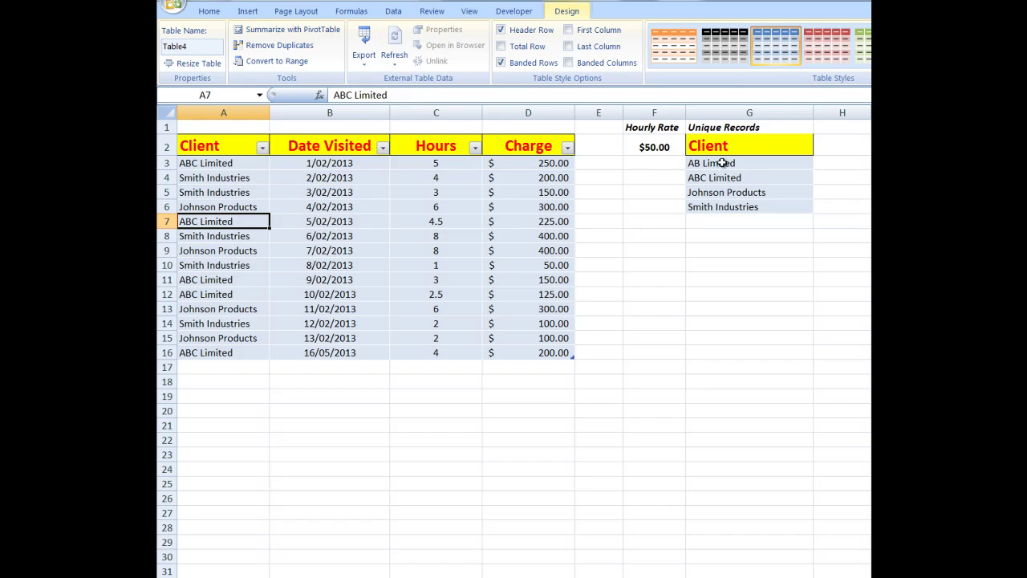
- Clear the old client entries in G3:G6
{"action": "left_click_drag", "start_coordinate": [722, 162], "coordinate": [720, 204]}
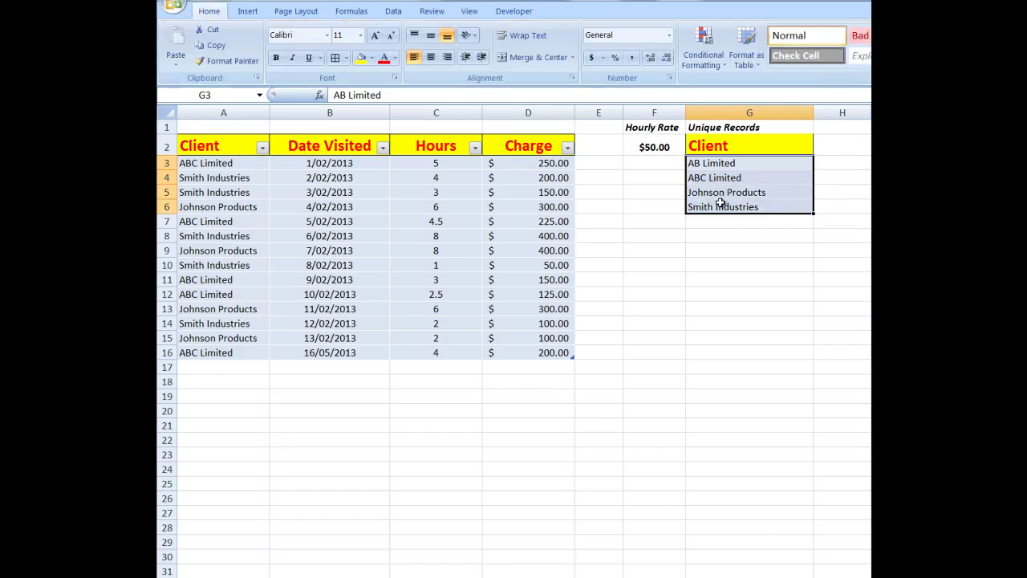
{"action": "key", "text": "Delete"}
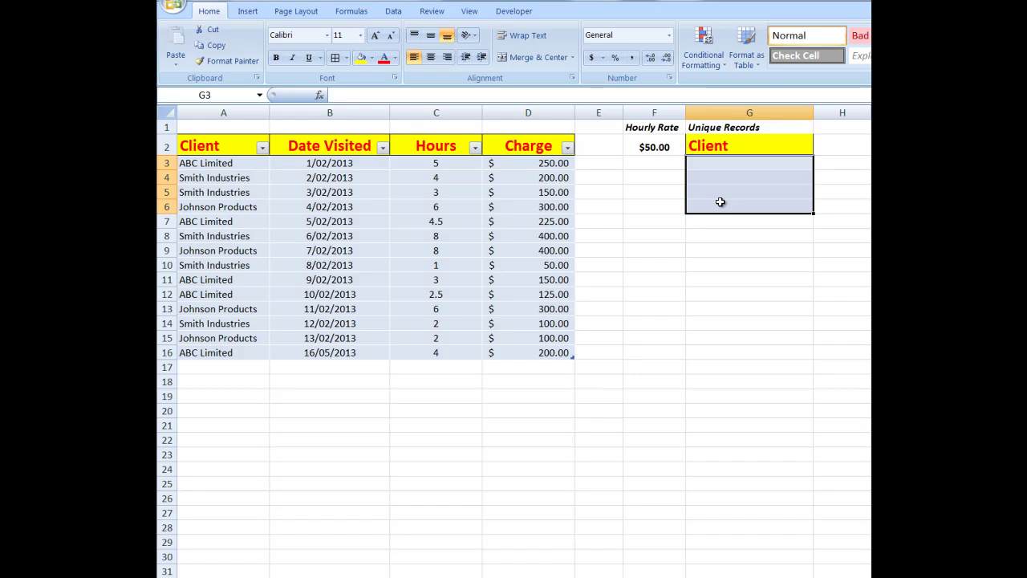
{"action": "left_click", "coordinate": [720, 163]}
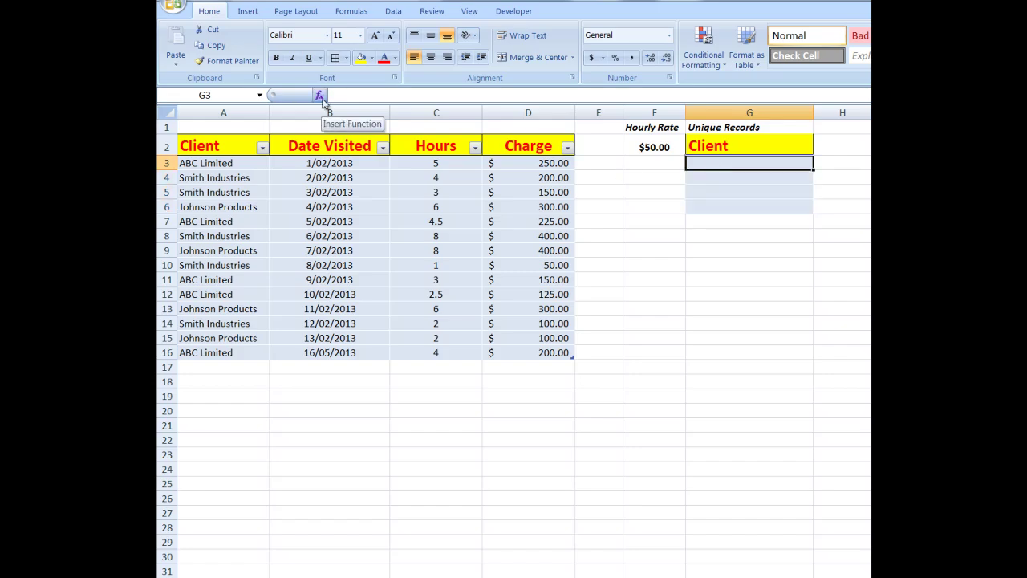
- Advanced-filter unique client records and copy them to $G$2
{"action": "left_click", "coordinate": [394, 11]}
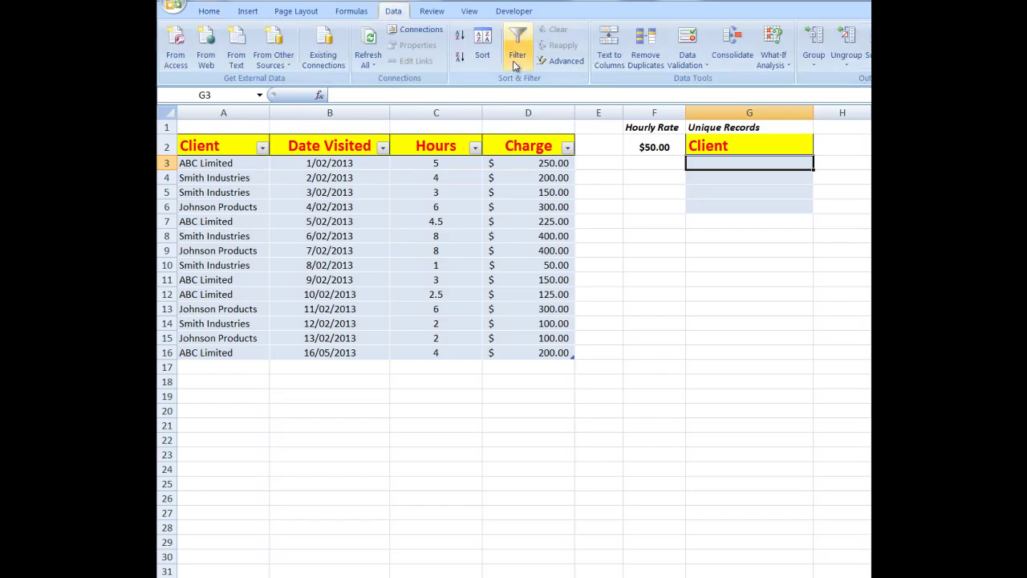
{"action": "left_click", "coordinate": [555, 63]}
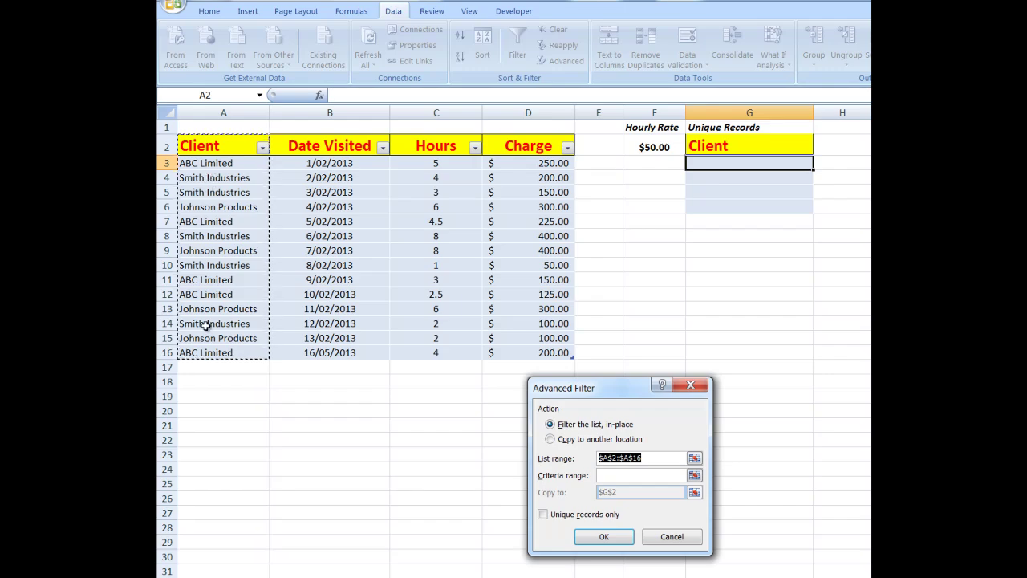
{"action": "left_click", "coordinate": [543, 515]}
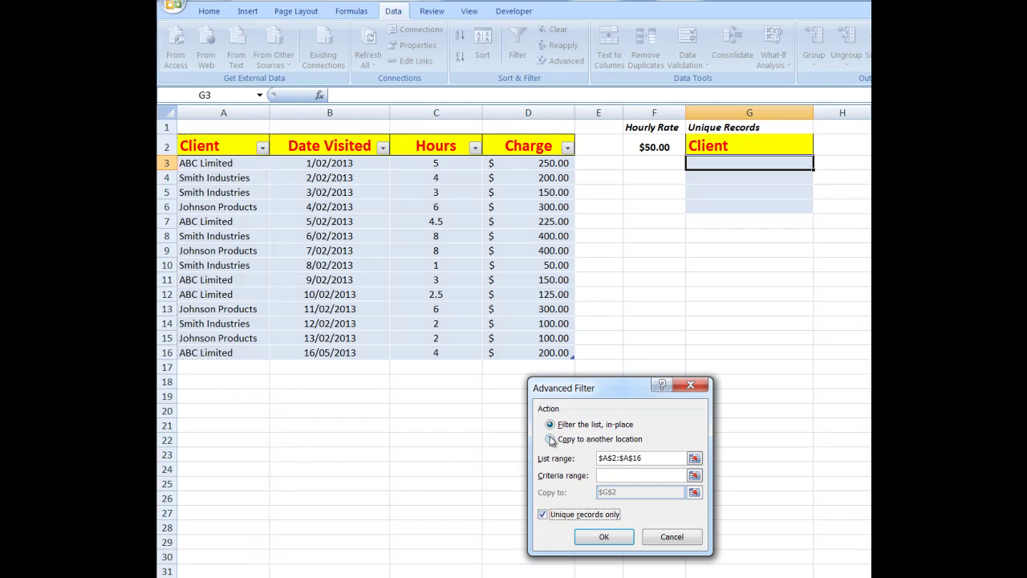
{"action": "left_click", "coordinate": [551, 440]}
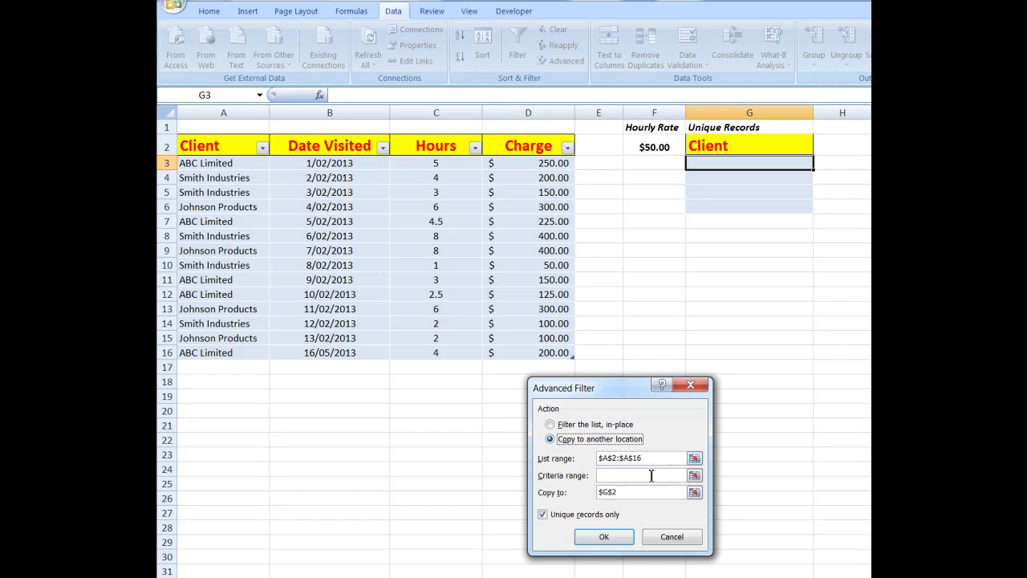
{"action": "left_click", "coordinate": [610, 538]}
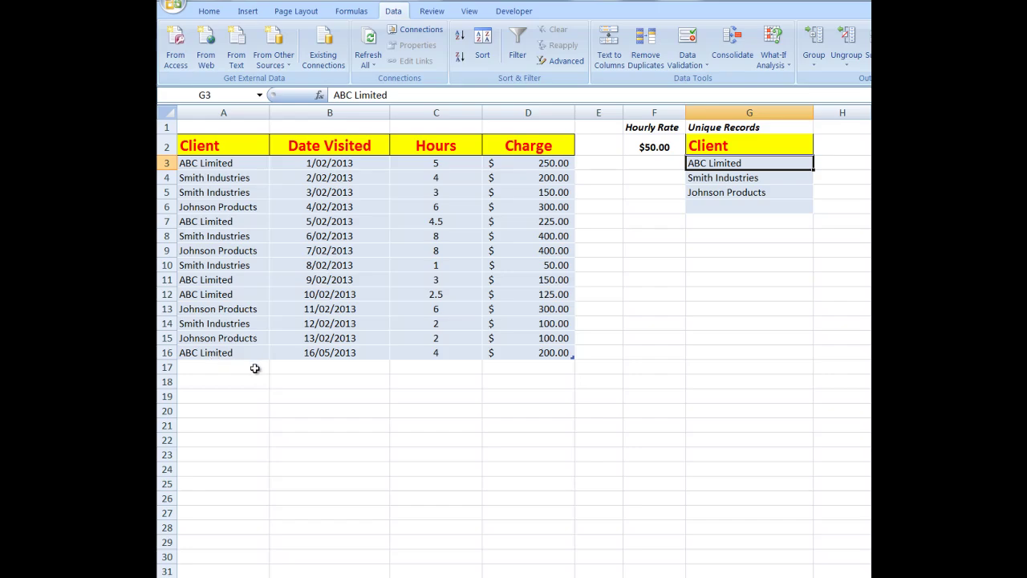
- Give A17:A28 a List validation with source $G$3:$G$5, then open A17's dropdown
{"action": "left_click_drag", "start_coordinate": [207, 367], "coordinate": [210, 531]}
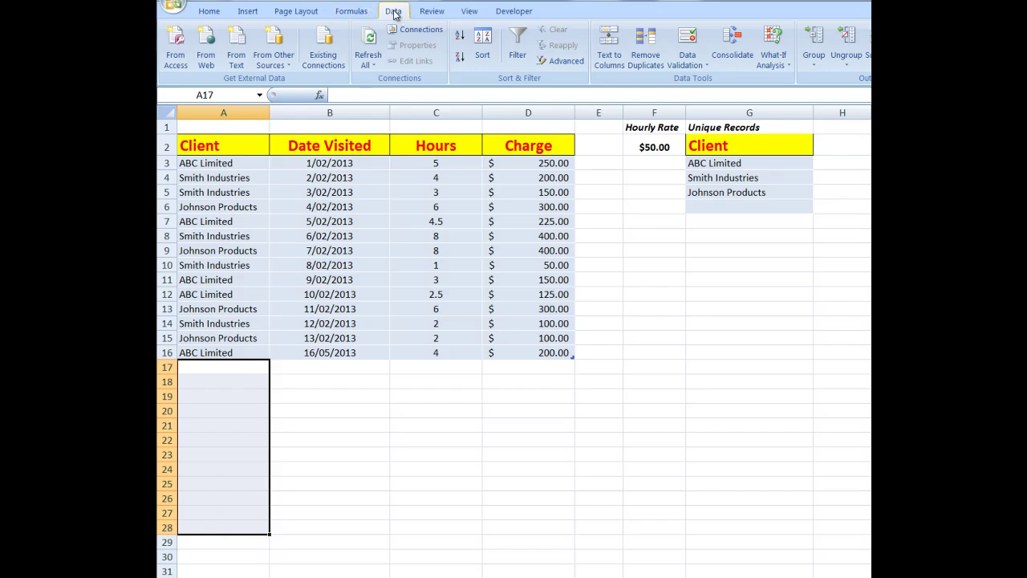
{"action": "left_click", "coordinate": [686, 40]}
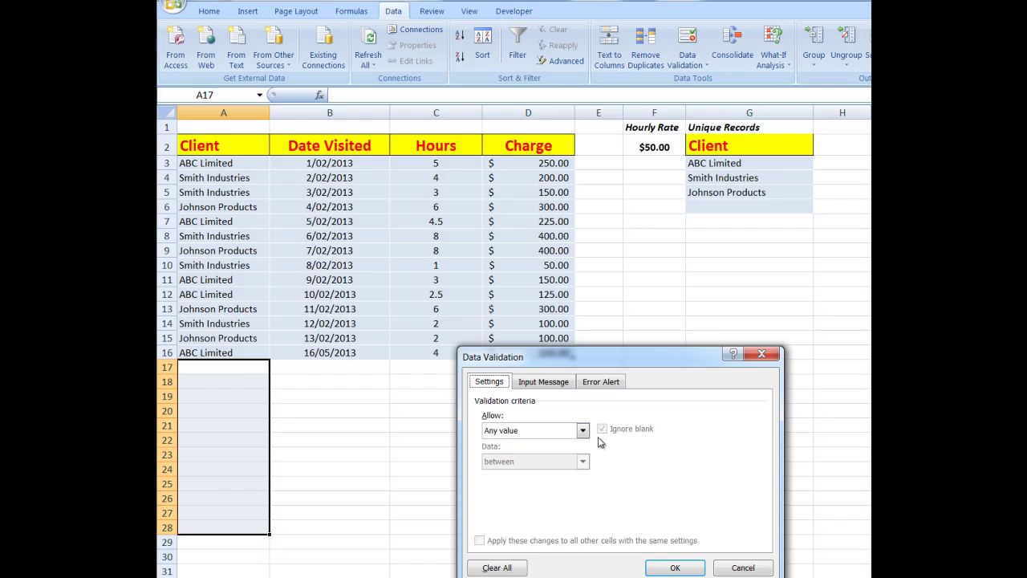
{"action": "left_click", "coordinate": [582, 431]}
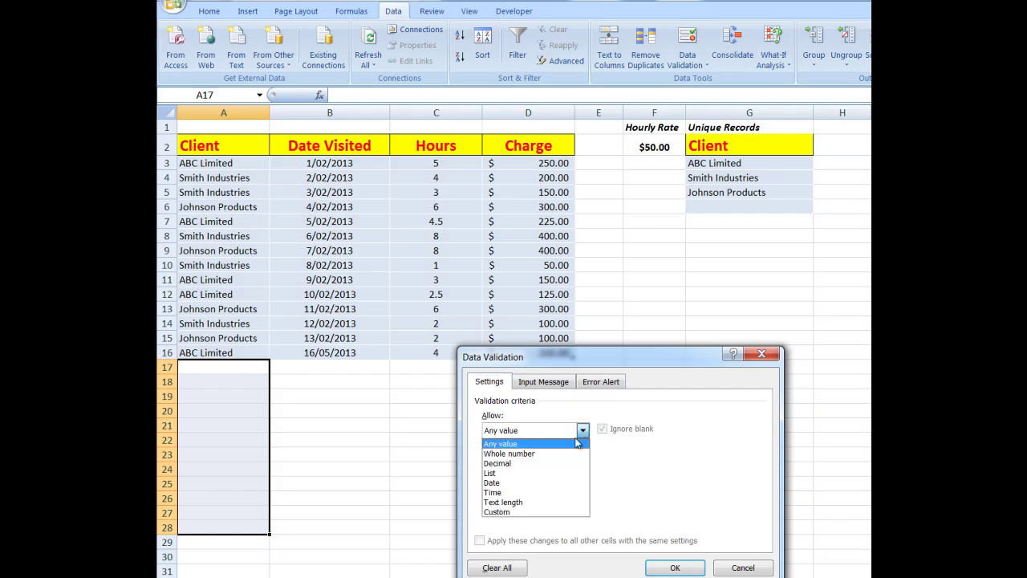
{"action": "left_click", "coordinate": [519, 474]}
{"action": "left_click", "coordinate": [517, 492]}
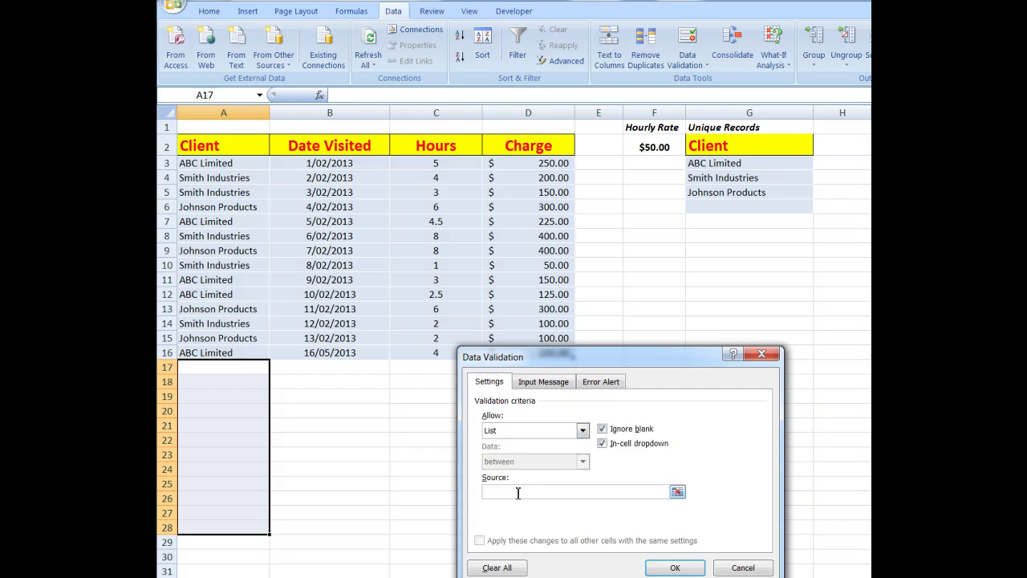
{"action": "left_click_drag", "start_coordinate": [715, 164], "coordinate": [717, 191]}
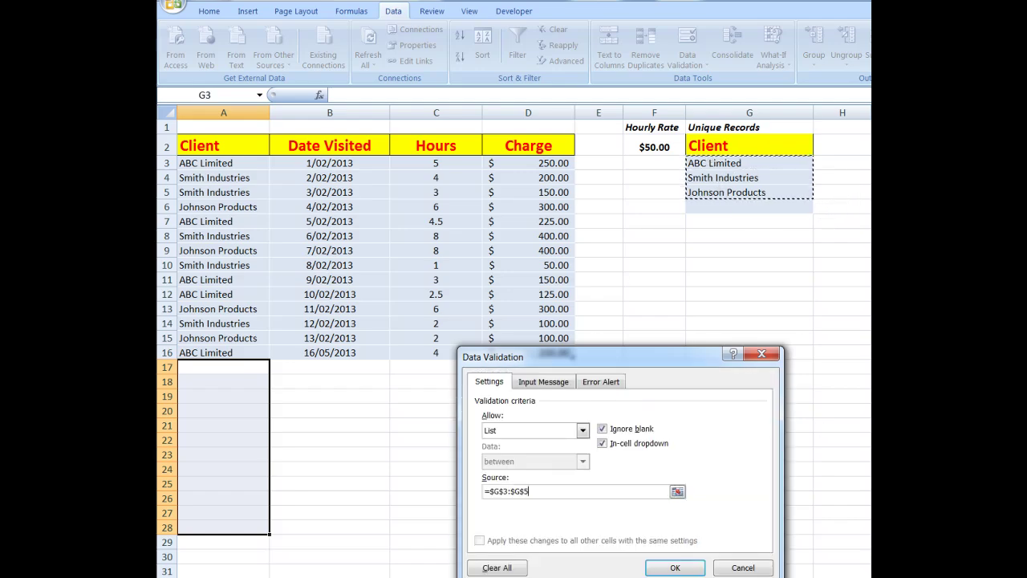
{"action": "left_click", "coordinate": [681, 567]}
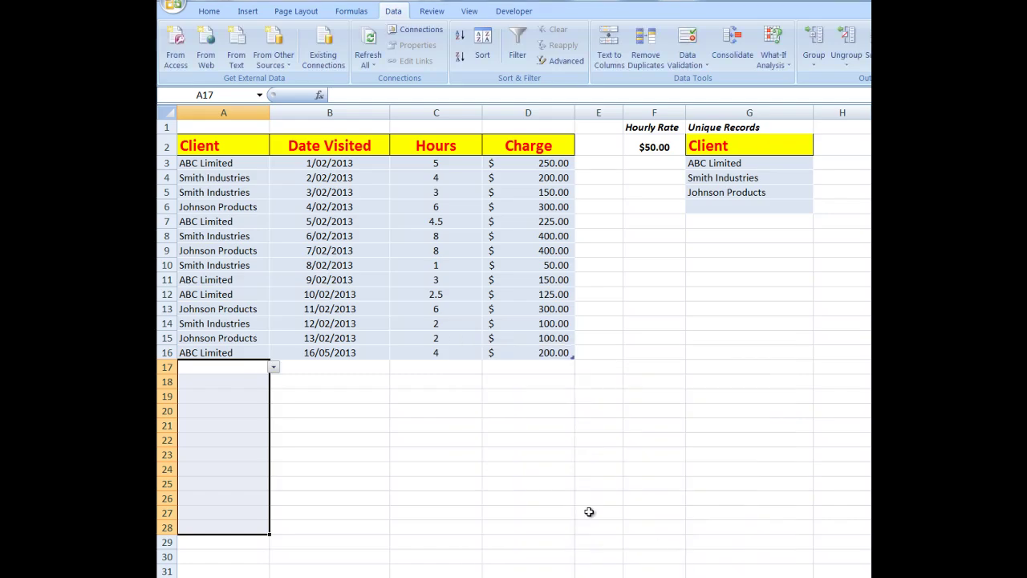
{"action": "left_click", "coordinate": [273, 367]}
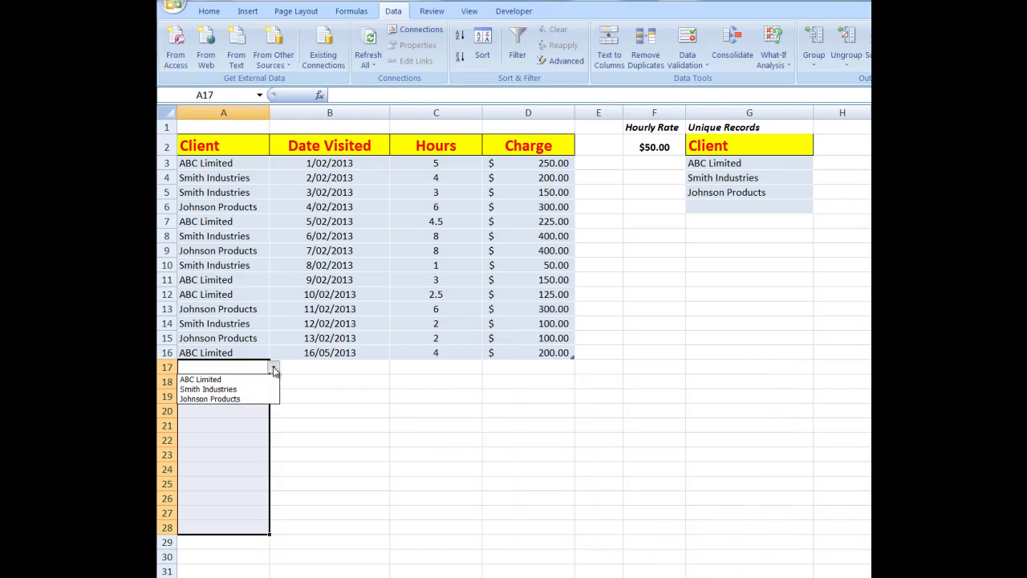
- Fill row 17 with Smith Industries, date 18/4/2013 and 8 hours
{"action": "left_click", "coordinate": [232, 390]}
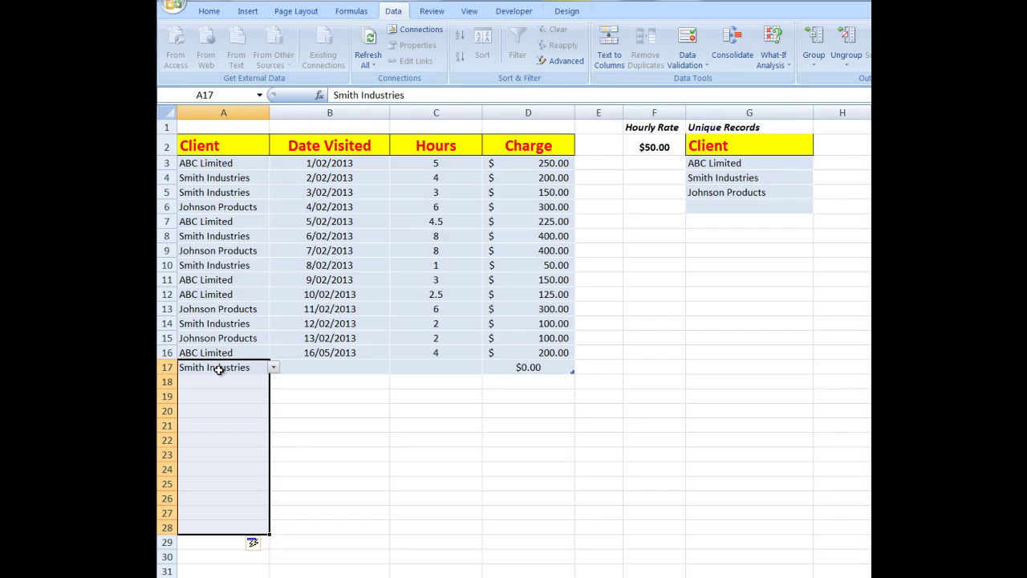
{"action": "left_click", "coordinate": [338, 366]}
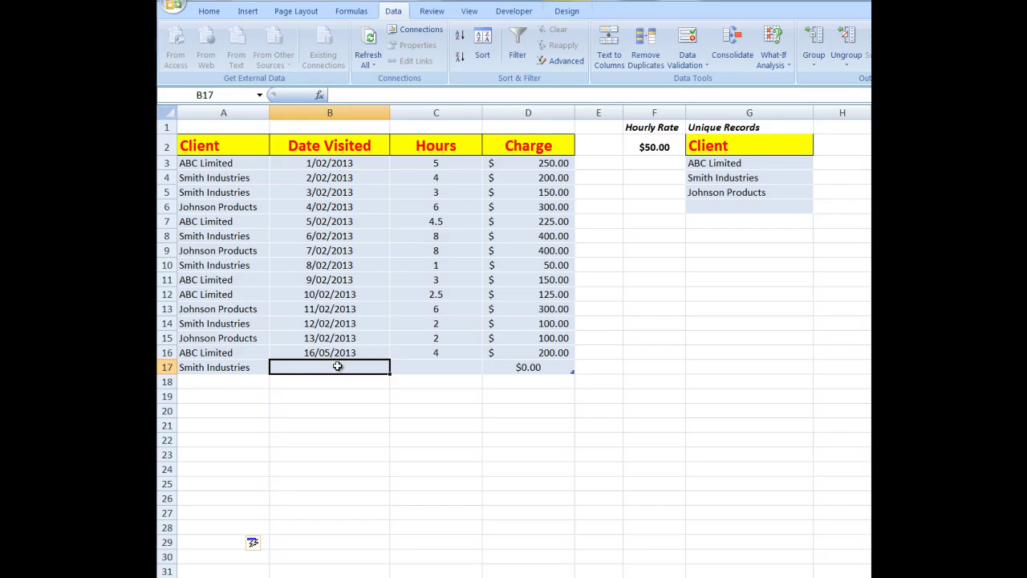
{"action": "type", "text": "18/4/"}
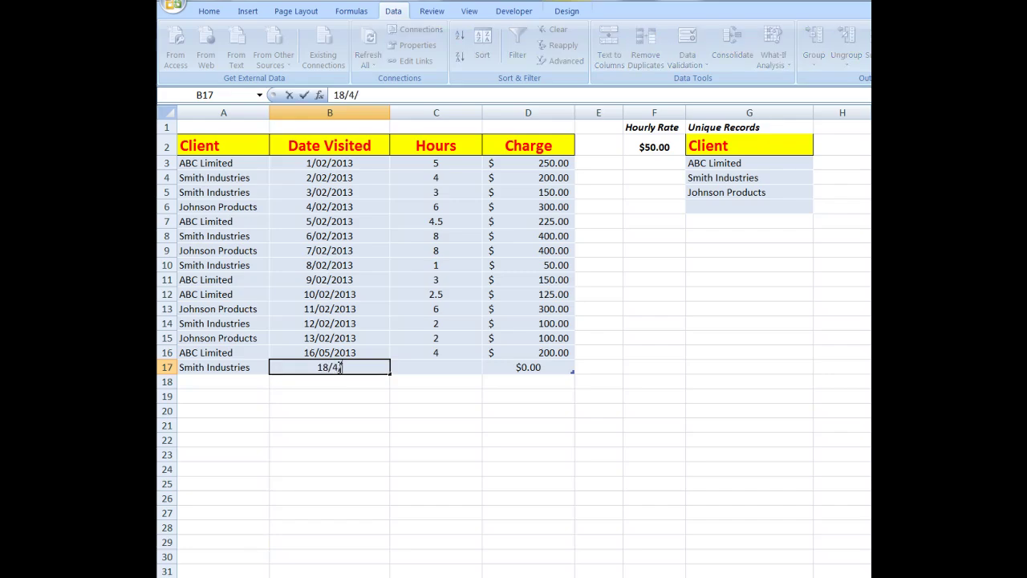
{"action": "type", "text": "2013"}
{"action": "left_click", "coordinate": [442, 366]}
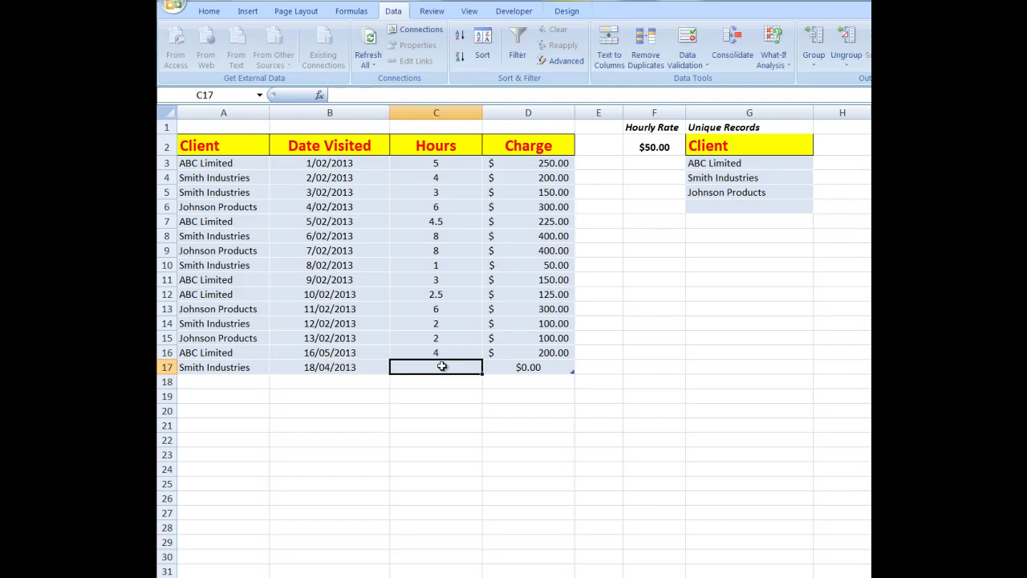
{"action": "type", "text": "8"}
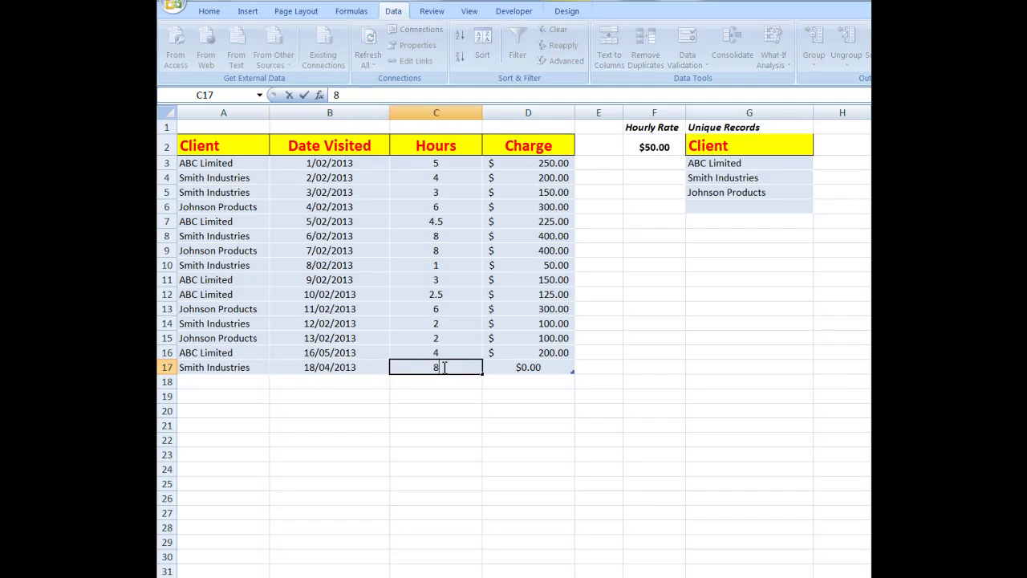
{"action": "key", "text": "Tab"}
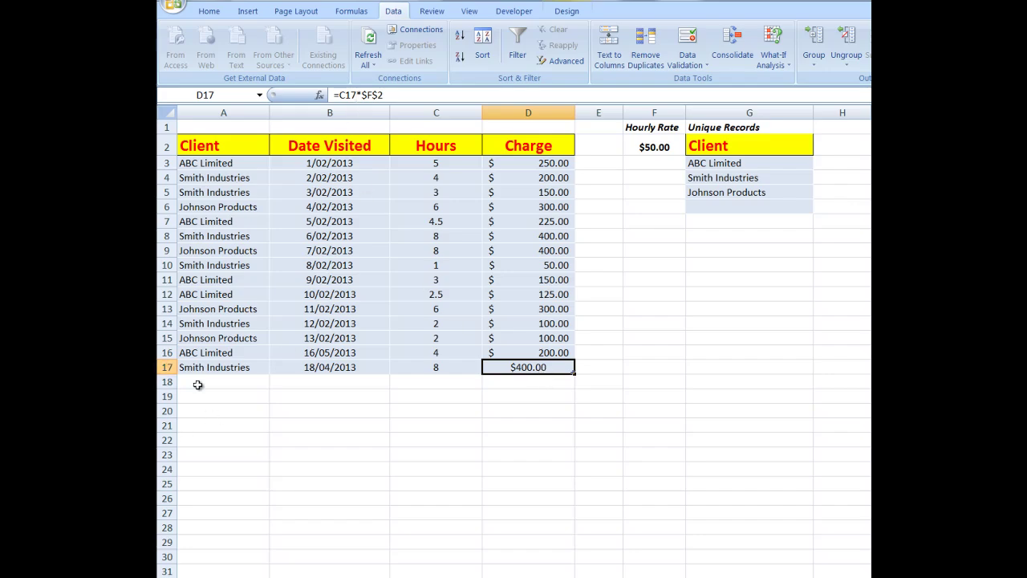
- Copy D16's accounting format onto D17 with the Format Painter
{"action": "left_click", "coordinate": [541, 387]}
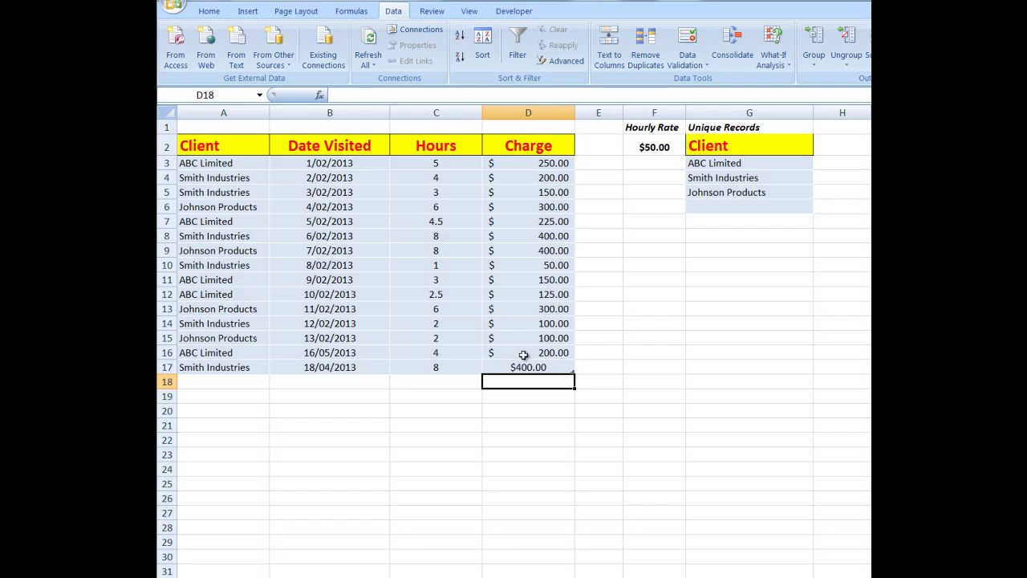
{"action": "left_click", "coordinate": [523, 353]}
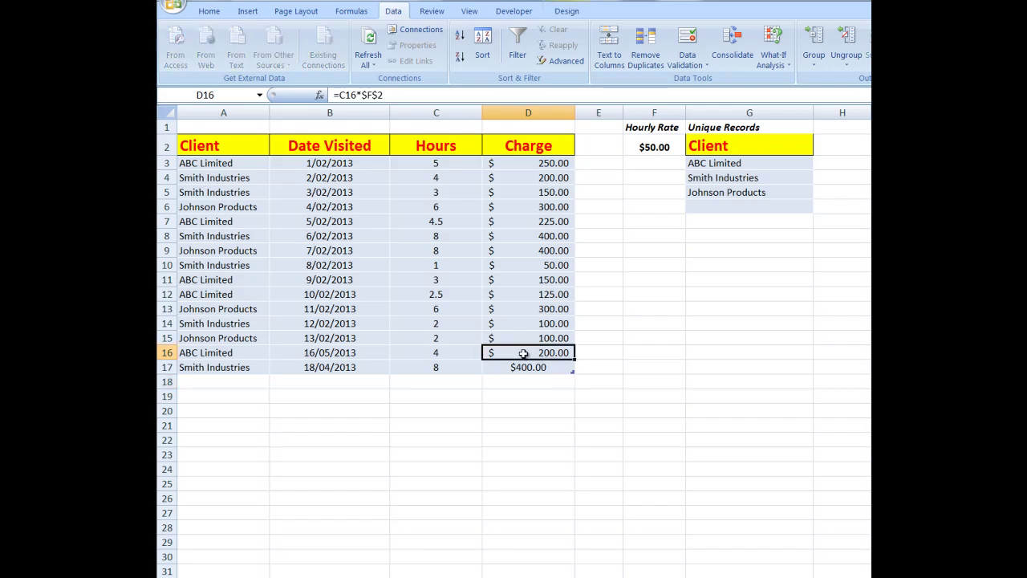
{"action": "left_click", "coordinate": [209, 12]}
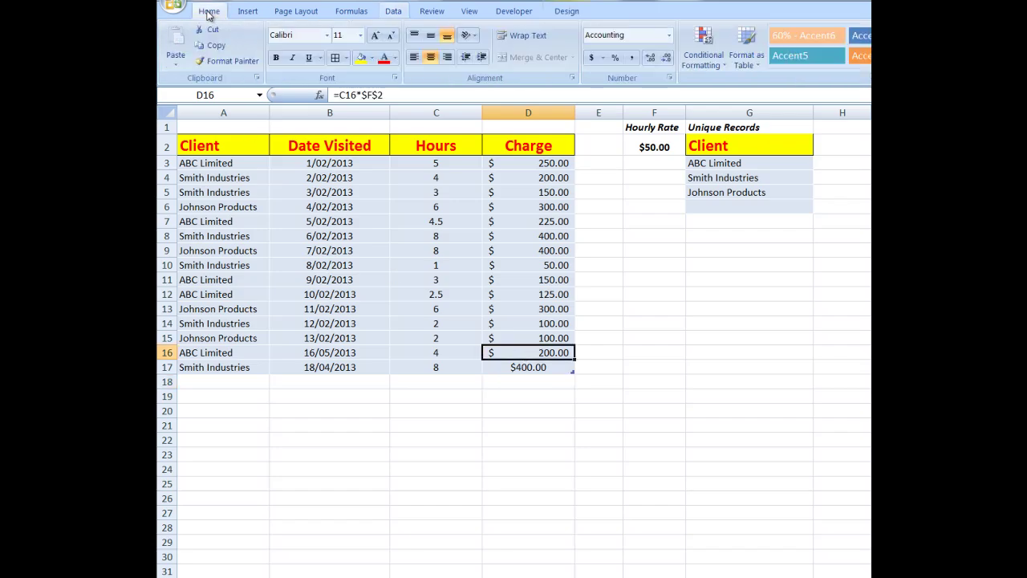
{"action": "left_click", "coordinate": [221, 61]}
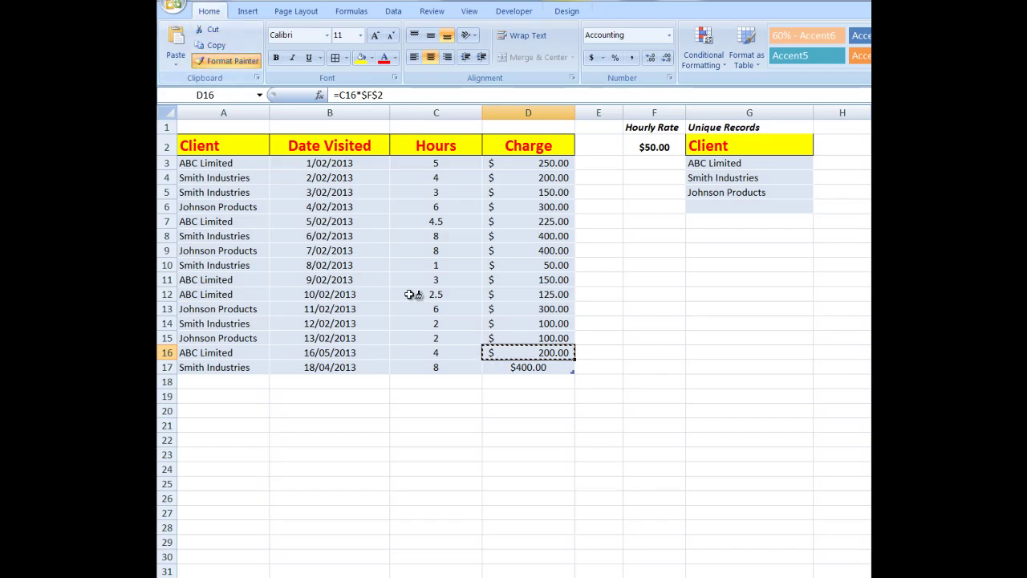
{"action": "left_click", "coordinate": [523, 366]}
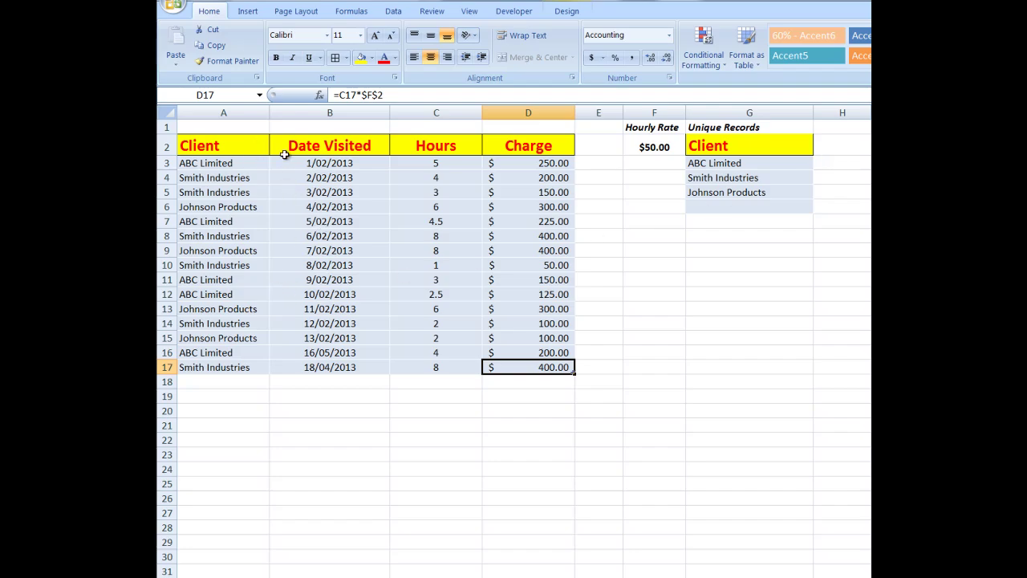
- From a table cell, turn the Header Row off and back on in Table Tools Design
{"action": "left_click", "coordinate": [343, 222]}
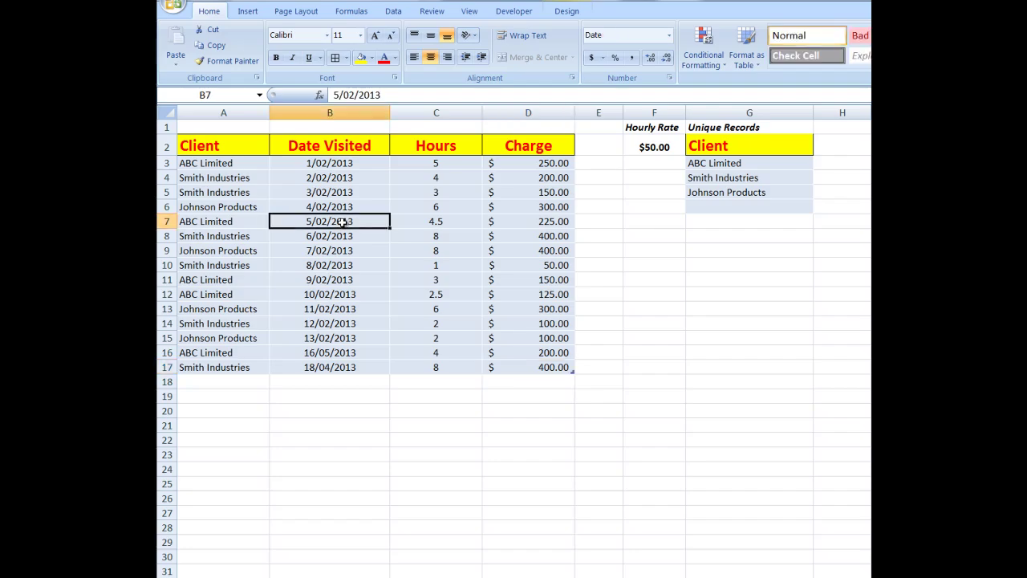
{"action": "left_click", "coordinate": [566, 12]}
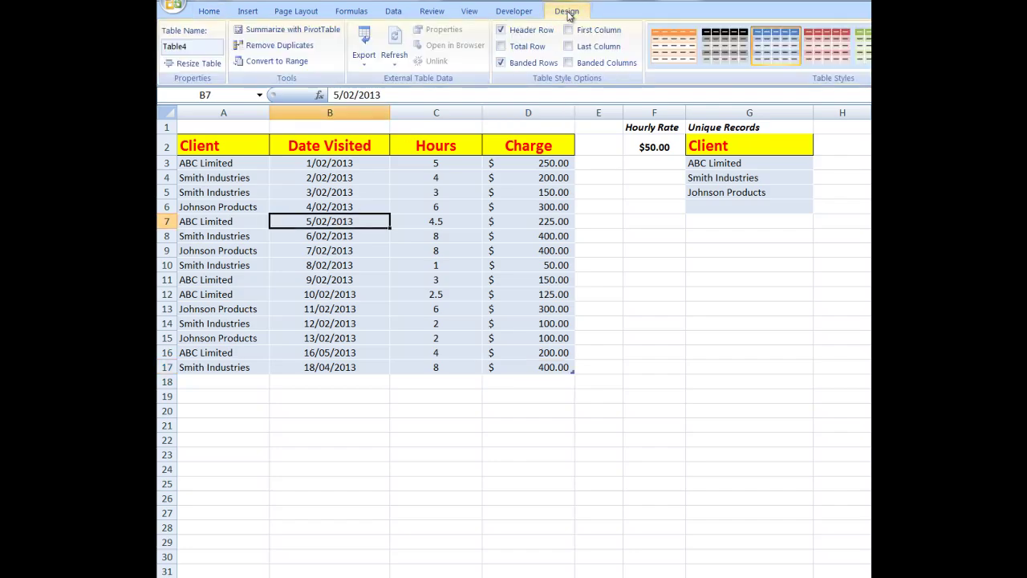
{"action": "left_click", "coordinate": [501, 31]}
{"action": "left_click", "coordinate": [502, 30]}
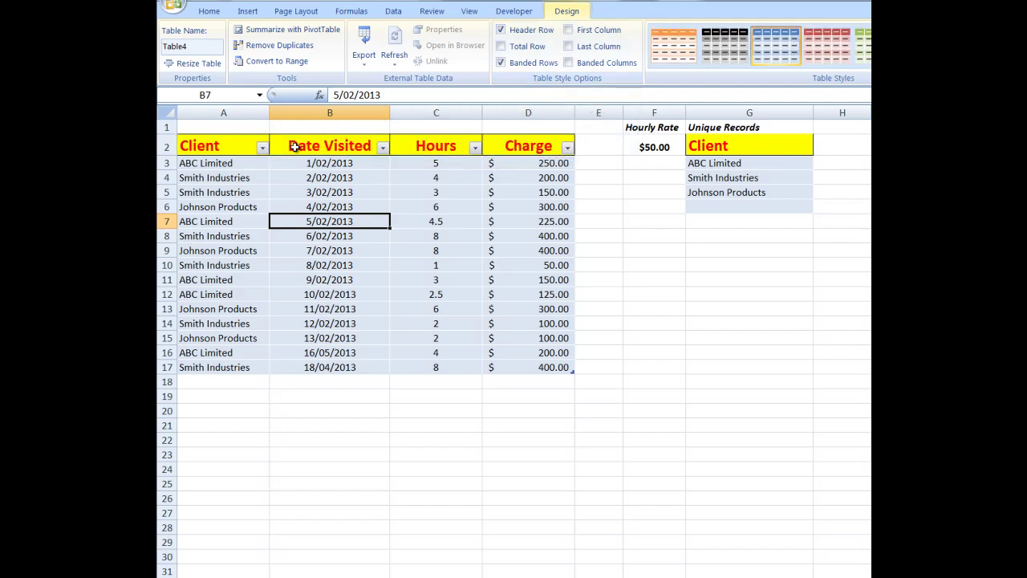